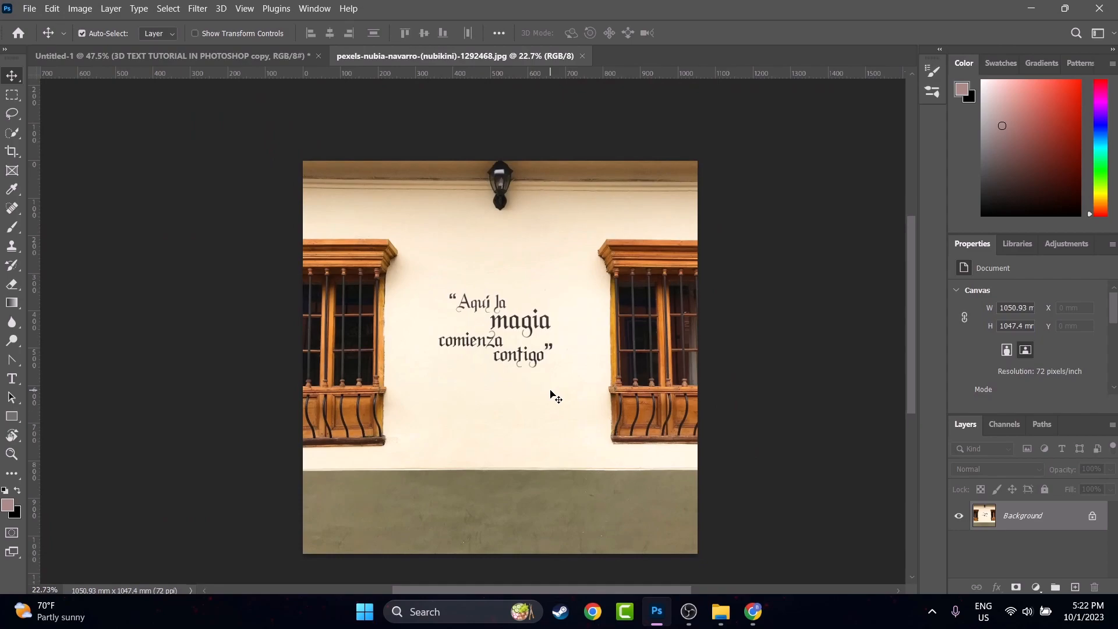
# - Paint over the "m" and first "a" of "magia" on the wall with the Spot Healing Brush
pyautogui.scroll(5, 513, 372)
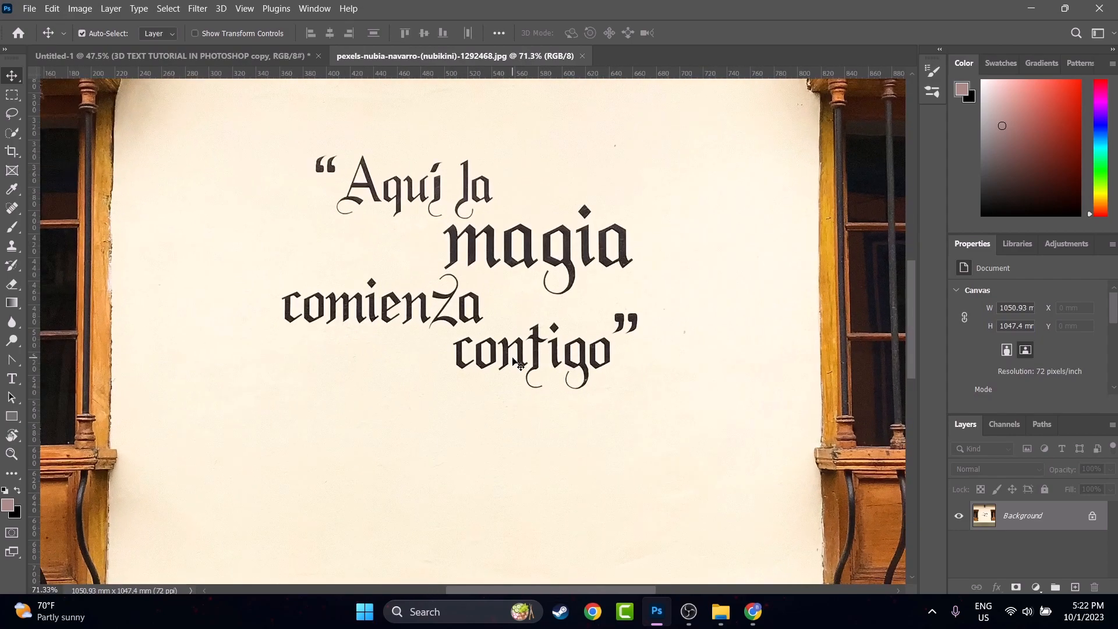
pyautogui.scroll(-3, 510, 228)
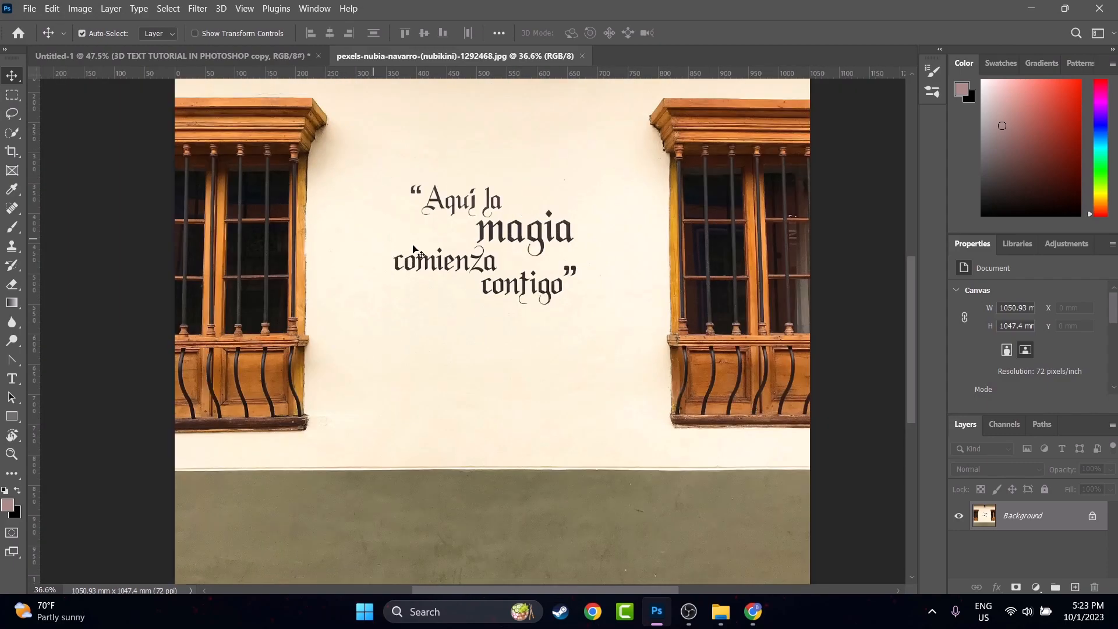
pyautogui.scroll(2, 455, 238)
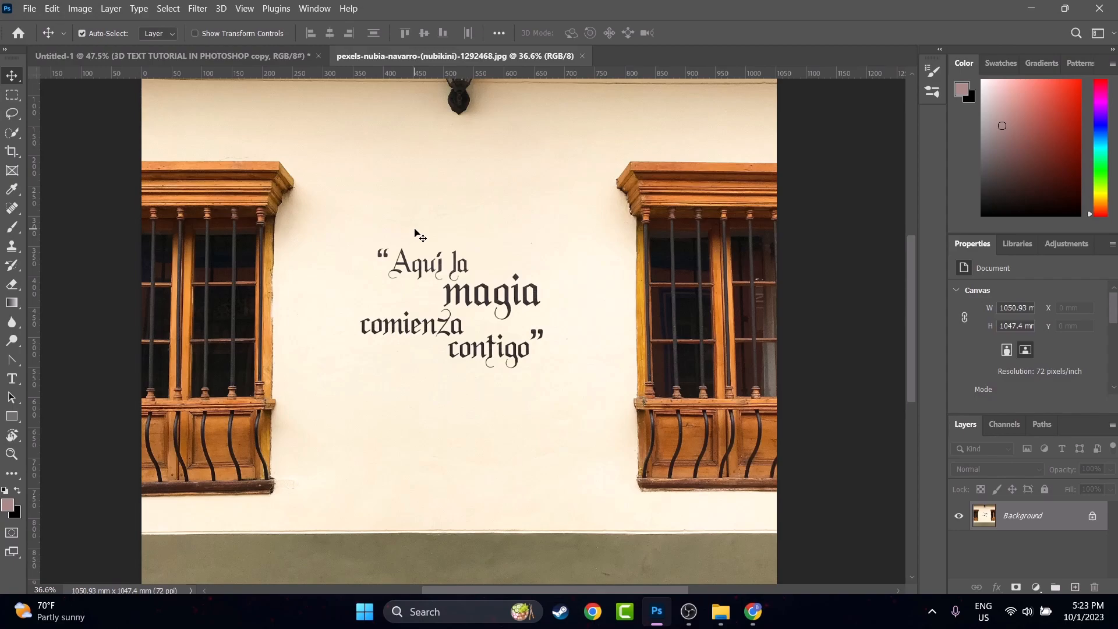
pyautogui.press('j')
pyautogui.scroll(5, 454, 298)
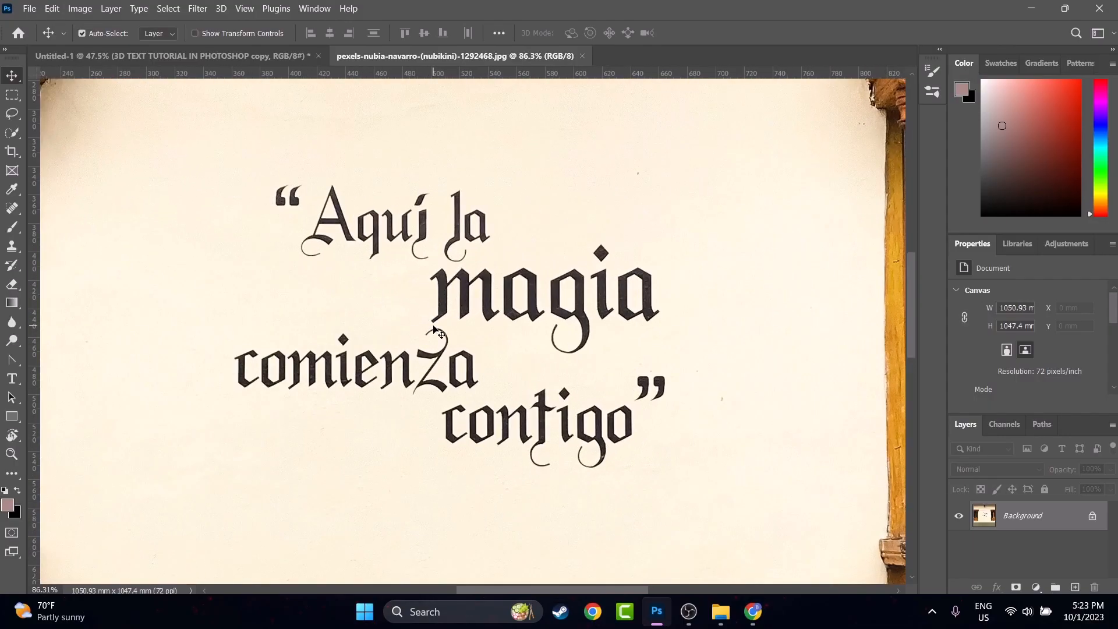
pyautogui.press('j')
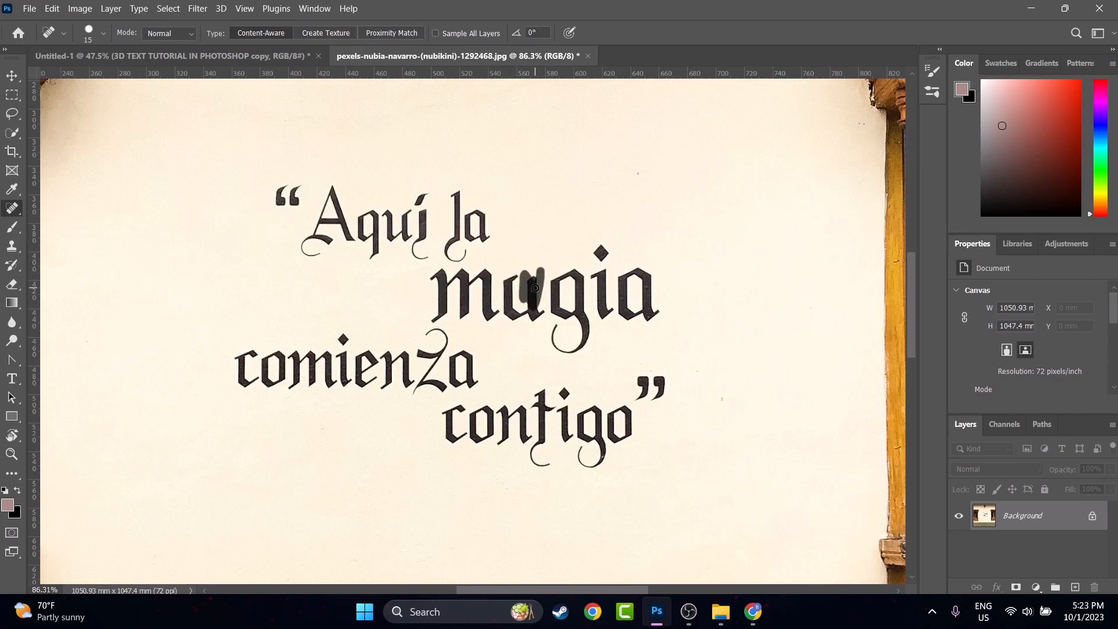
pyautogui.moveTo(522, 323); pyautogui.dragTo(538, 316)
pyautogui.moveTo(510, 315)
pyautogui.mouseDown()
pyautogui.moveTo(501, 279)
pyautogui.moveTo(512, 323)
pyautogui.moveTo(522, 286)
pyautogui.moveTo(495, 287)
pyautogui.moveTo(499, 321)
pyautogui.mouseUp()
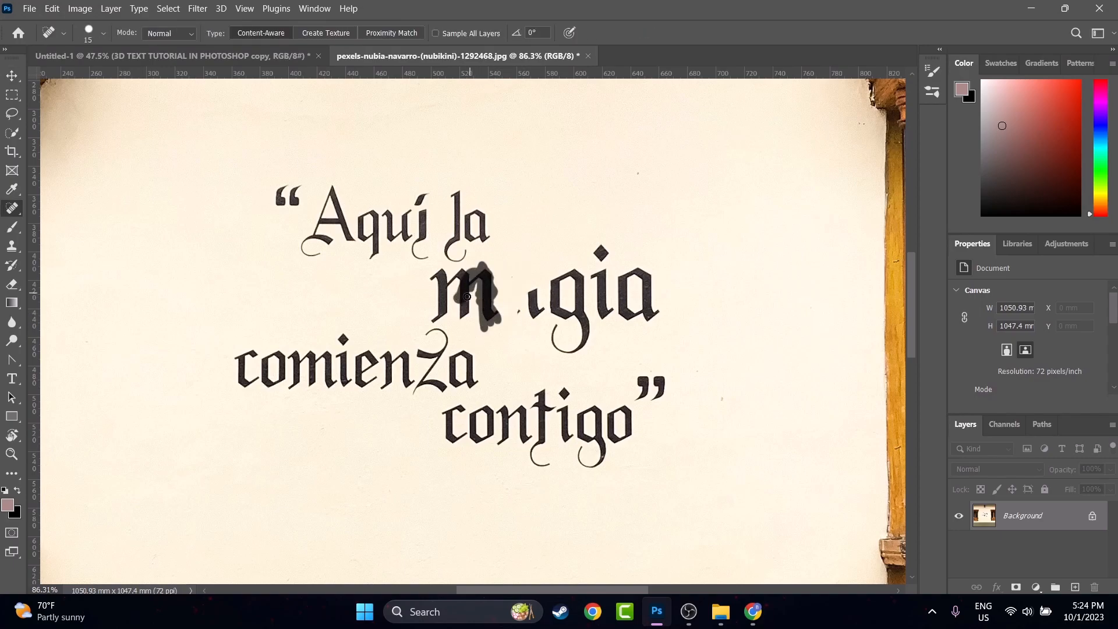
pyautogui.moveTo(459, 309); pyautogui.dragTo(466, 270)
pyautogui.press('v')
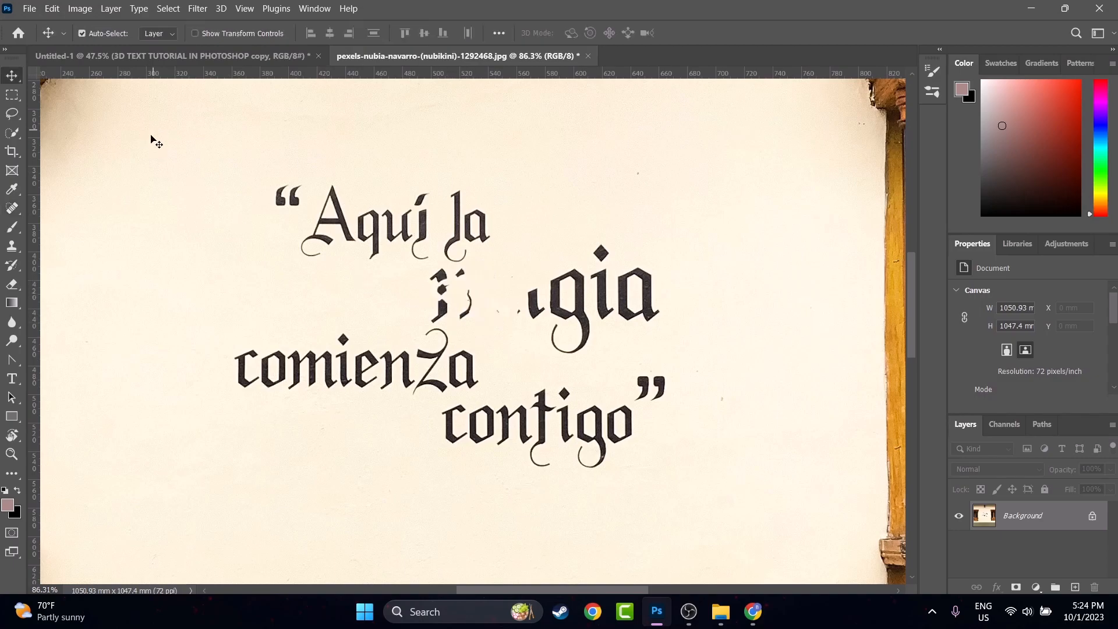
# - Set the Spot Healing Brush size to 200 px
pyautogui.press('j')
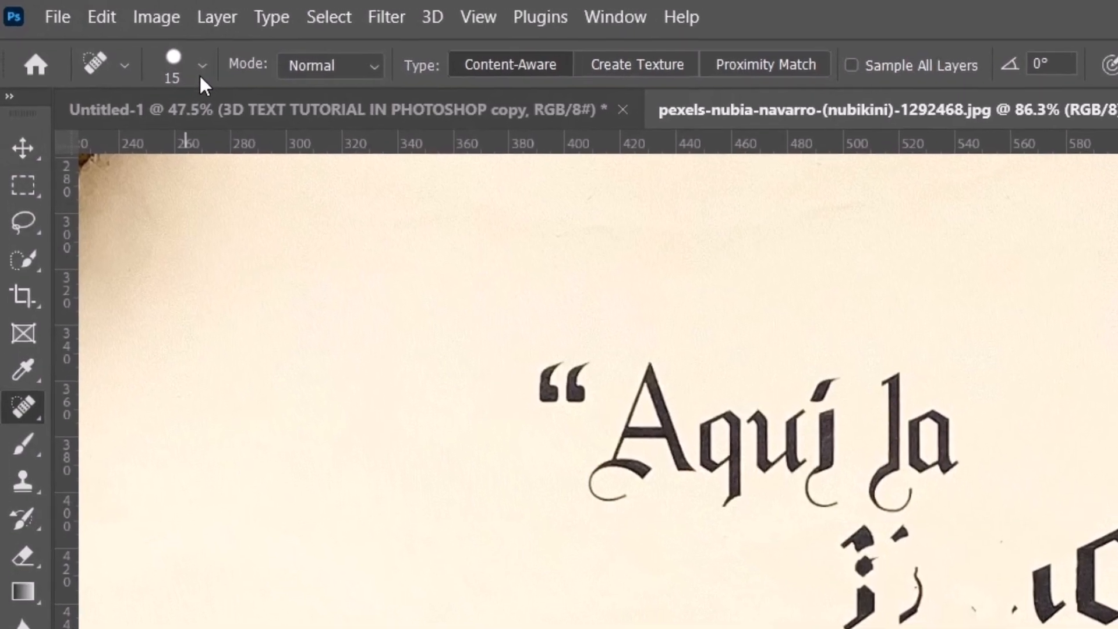
pyautogui.click(201, 75)
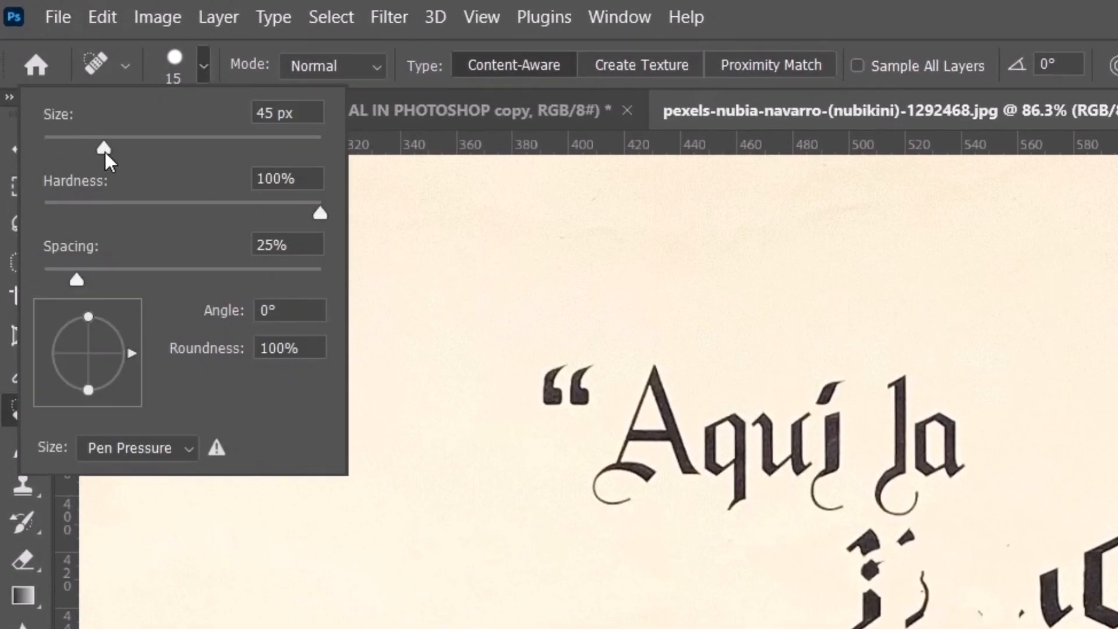
pyautogui.moveTo(104, 152); pyautogui.dragTo(123, 152)
pyautogui.write('200')
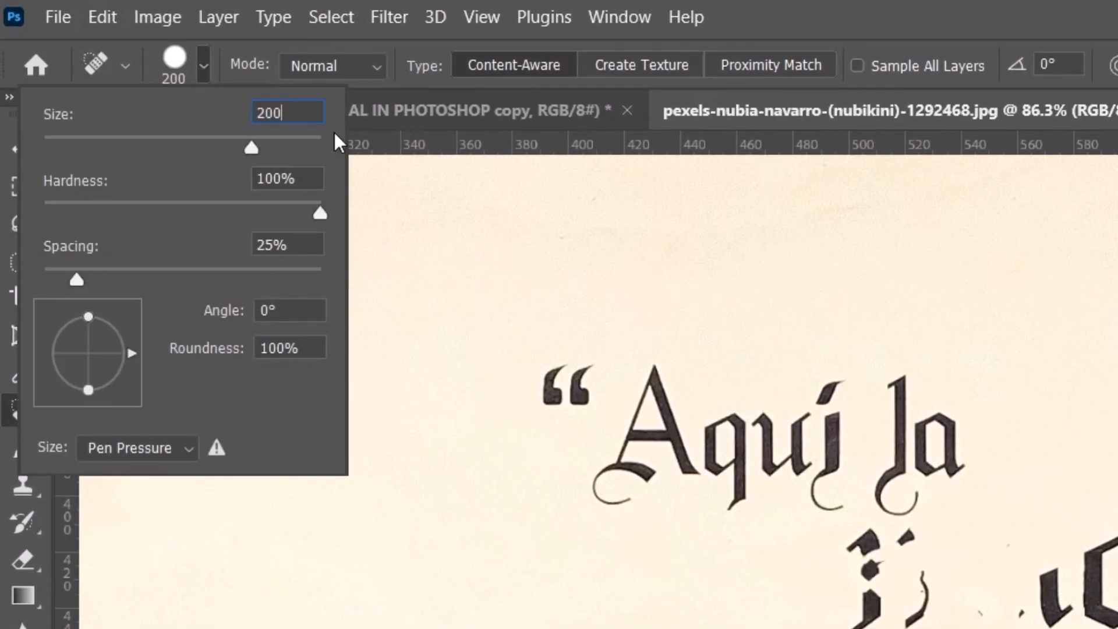
pyautogui.press('Return')
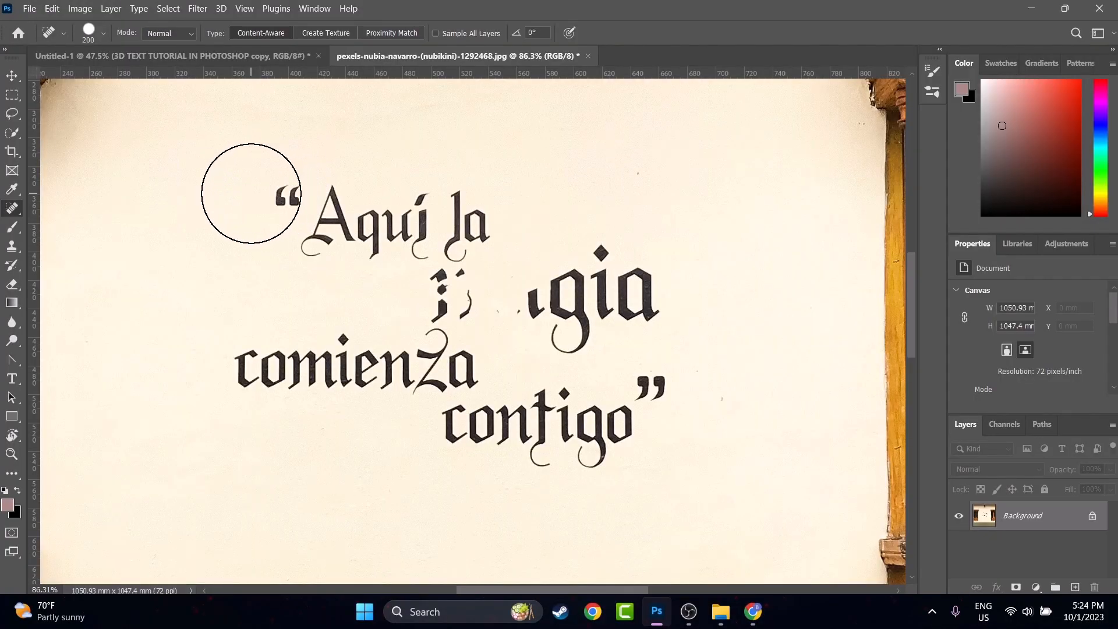
# - Paint over all the remaining lettering on the wall with the Spot Healing Brush to remove the quote
pyautogui.moveTo(251, 194)
pyautogui.mouseDown()
pyautogui.moveTo(300, 214)
pyautogui.moveTo(474, 213)
pyautogui.moveTo(501, 237)
pyautogui.moveTo(396, 246)
pyautogui.moveTo(272, 210)
pyautogui.mouseUp()
pyautogui.press('v')
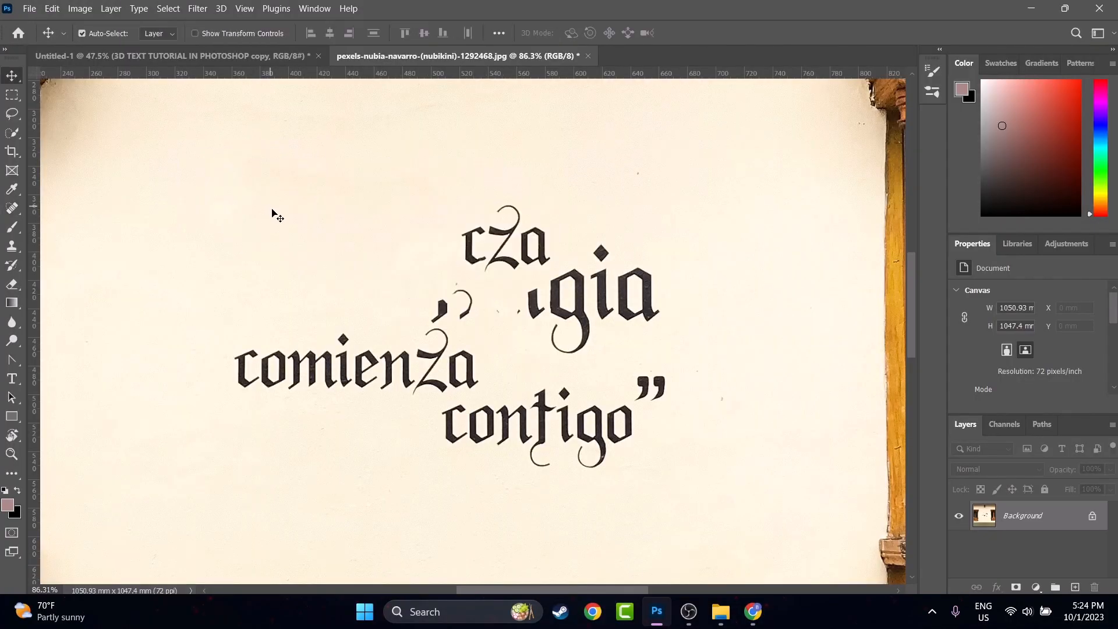
pyautogui.press('j')
pyautogui.moveTo(431, 235)
pyautogui.mouseDown()
pyautogui.moveTo(617, 262)
pyautogui.moveTo(443, 304)
pyautogui.mouseUp()
pyautogui.moveTo(652, 349)
pyautogui.mouseDown()
pyautogui.moveTo(673, 409)
pyautogui.moveTo(586, 426)
pyautogui.moveTo(413, 411)
pyautogui.moveTo(494, 358)
pyautogui.moveTo(210, 380)
pyautogui.mouseUp()
pyautogui.moveTo(535, 346)
pyautogui.mouseDown()
pyautogui.moveTo(786, 491)
pyautogui.moveTo(582, 540)
pyautogui.mouseUp()
pyautogui.press('v')
pyautogui.scroll(-3, 494, 346)
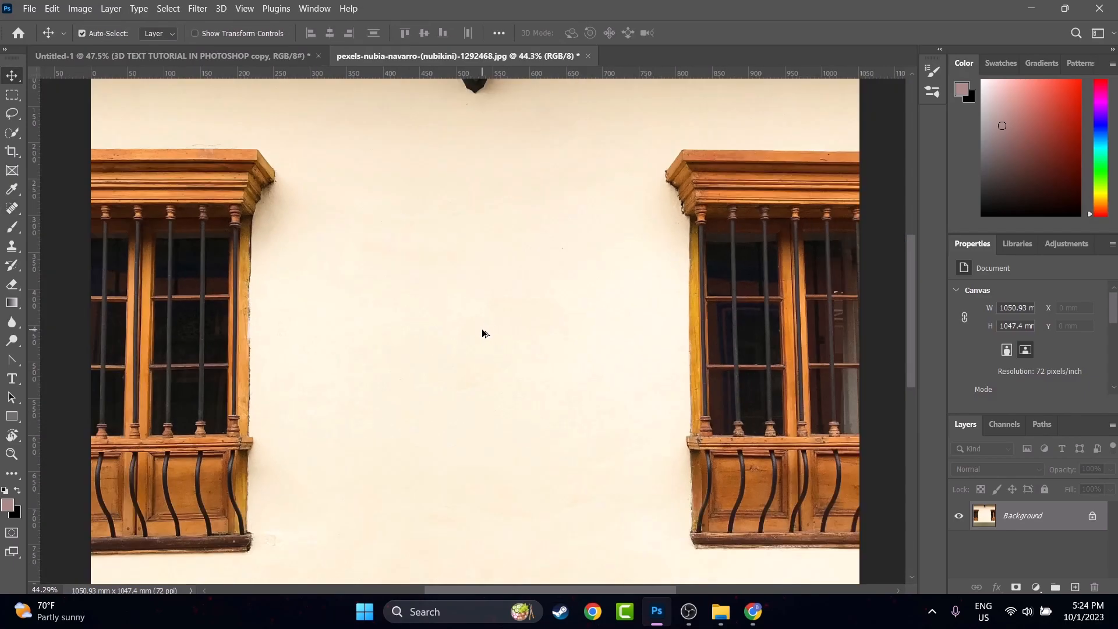
# - Paint over the wall lamp under the roof edge with the Spot Healing Brush to remove it
pyautogui.scroll(-3, 483, 331)
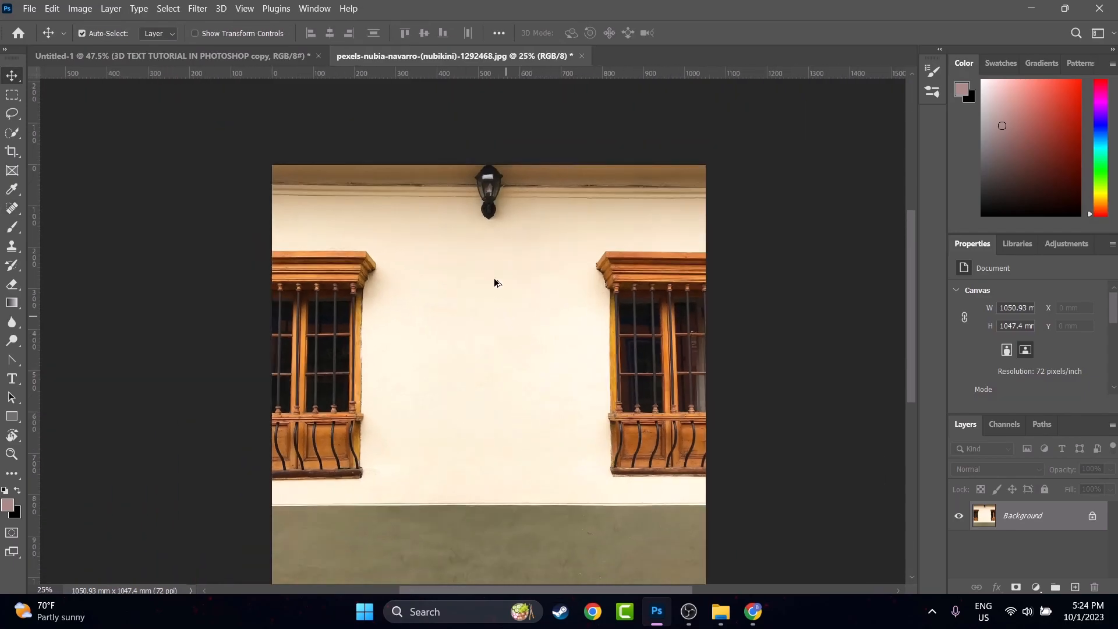
pyautogui.scroll(8, 488, 184)
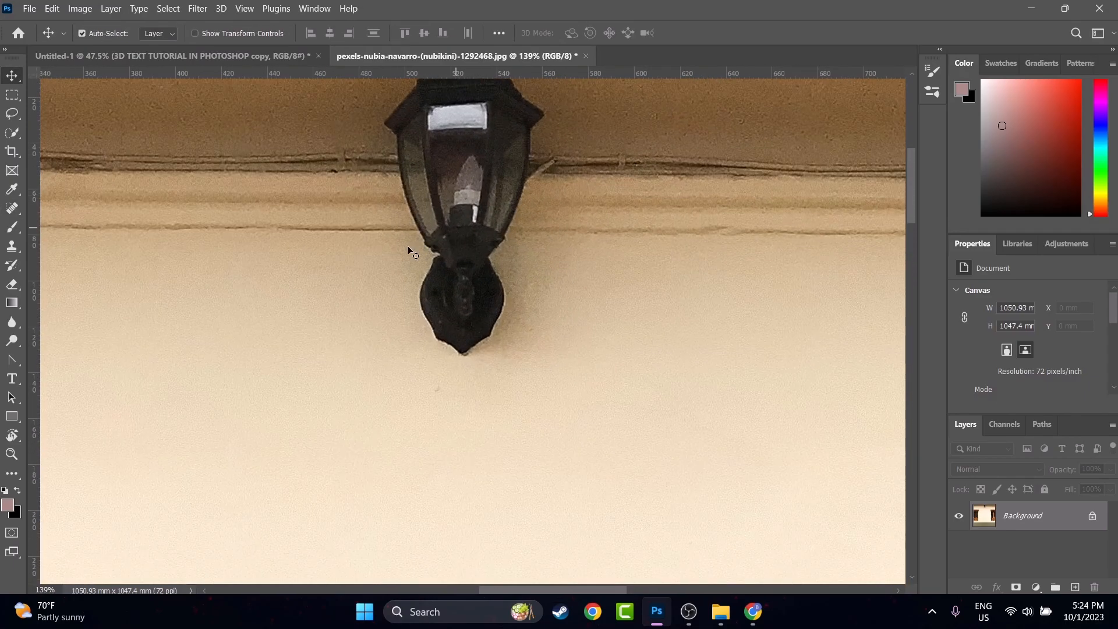
pyautogui.moveTo(363, 325); pyautogui.dragTo(359, 362)
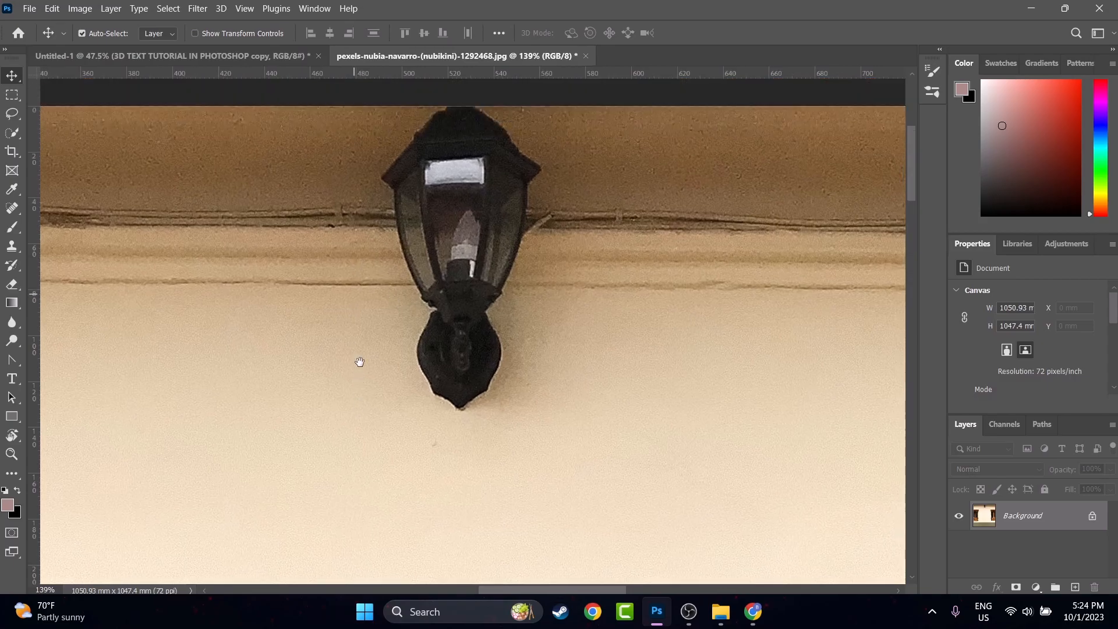
pyautogui.press('j')
pyautogui.moveTo(402, 401)
pyautogui.mouseDown()
pyautogui.moveTo(457, 487)
pyautogui.moveTo(511, 456)
pyautogui.moveTo(337, 250)
pyautogui.moveTo(349, 303)
pyautogui.mouseUp()
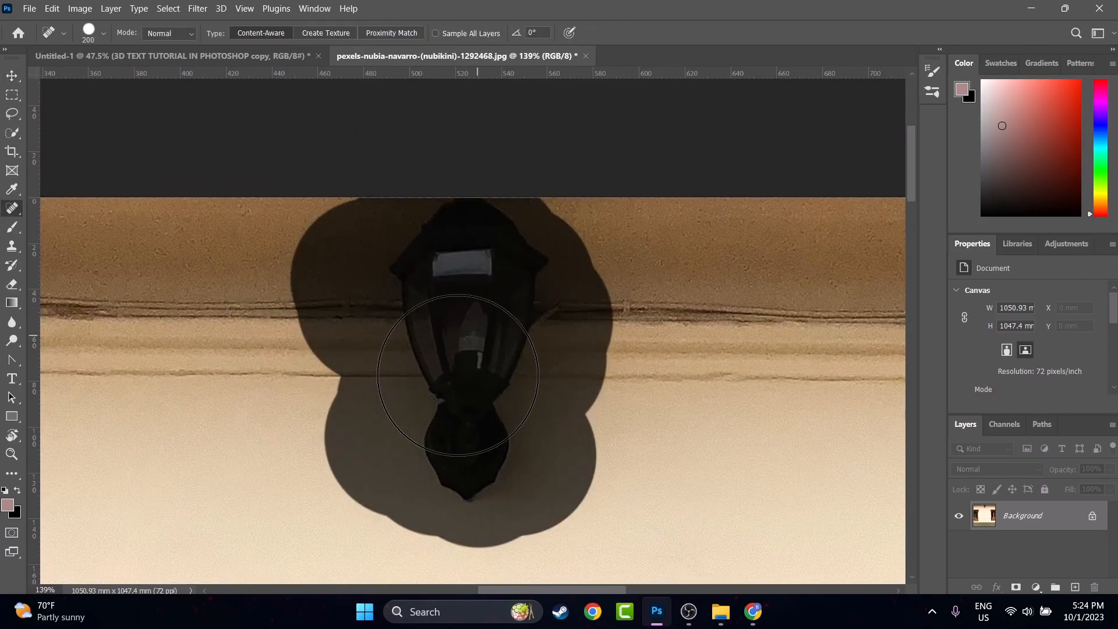
pyautogui.press('v')
pyautogui.scroll(5, 514, 373)
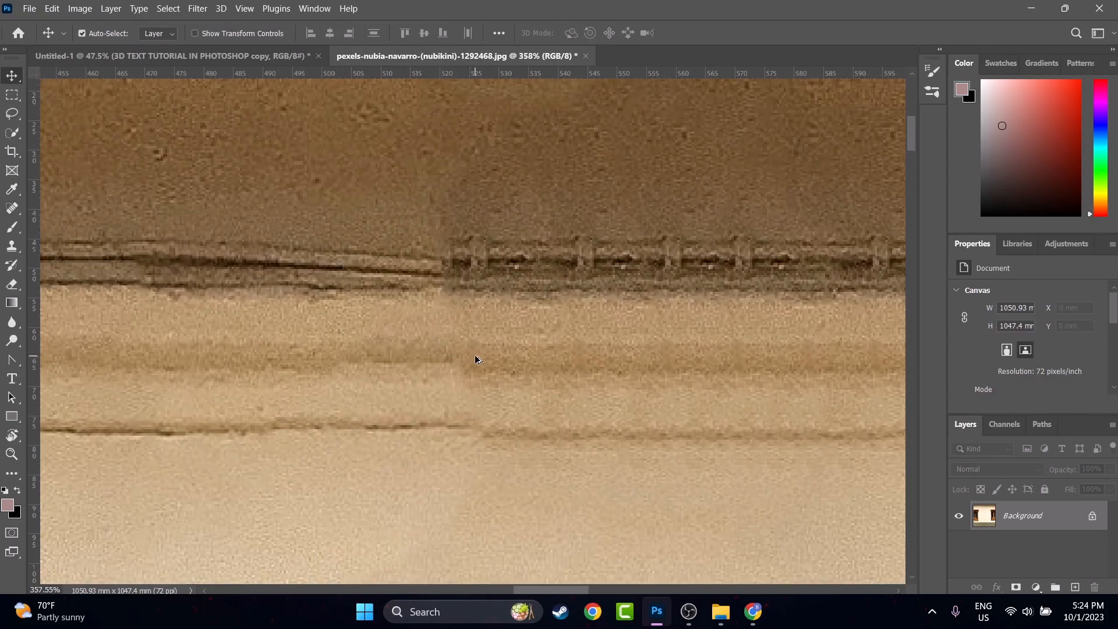
pyautogui.scroll(-4, 474, 354)
pyautogui.scroll(-5, 483, 366)
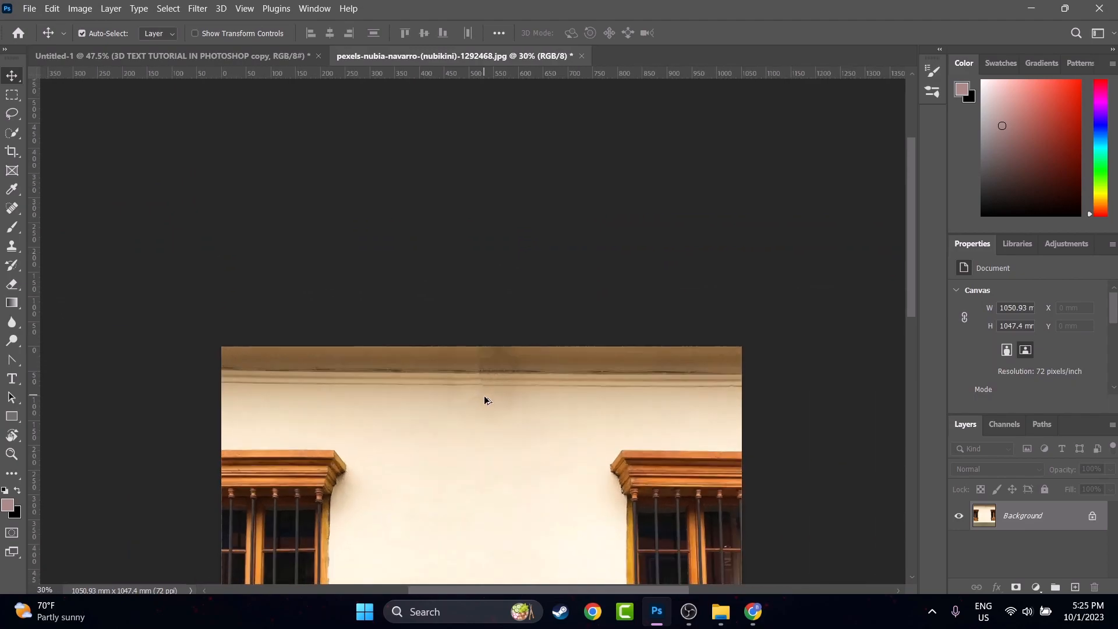
# - Heal the mismatched moulding lines and dark patch where the lamp was with the Spot Healing Brush
pyautogui.scroll(4, 484, 390)
pyautogui.scroll(4, 483, 361)
pyautogui.press('j')
pyautogui.scroll(4, 480, 349)
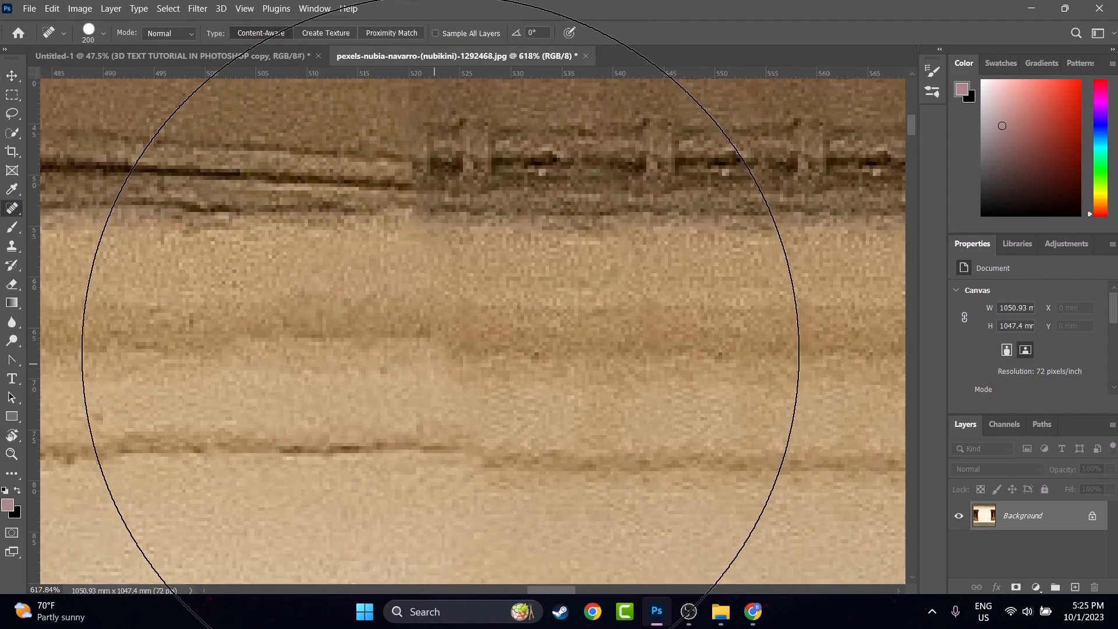
pyautogui.scroll(-2, 430, 315)
pyautogui.moveTo(477, 329); pyautogui.dragTo(472, 347)
pyautogui.scroll(-10, 424, 461)
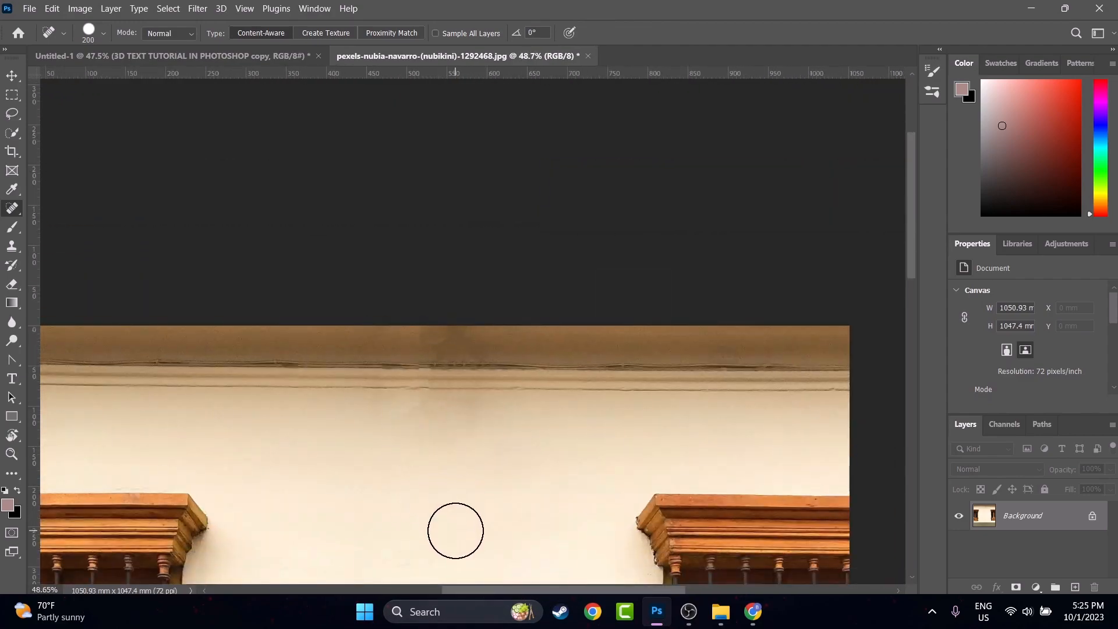
pyautogui.moveTo(464, 465); pyautogui.dragTo(414, 52)
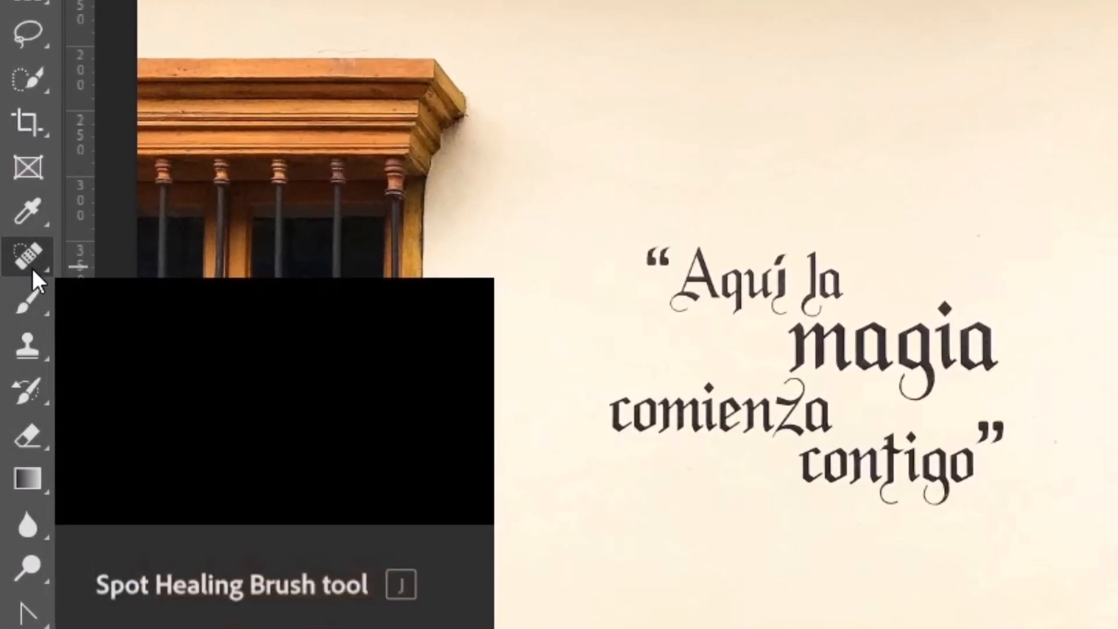
# - Using the Healing Brush, sample the "la" lettering and stamp three copies, two above the quote and one below it
pyautogui.rightClick(13, 211)
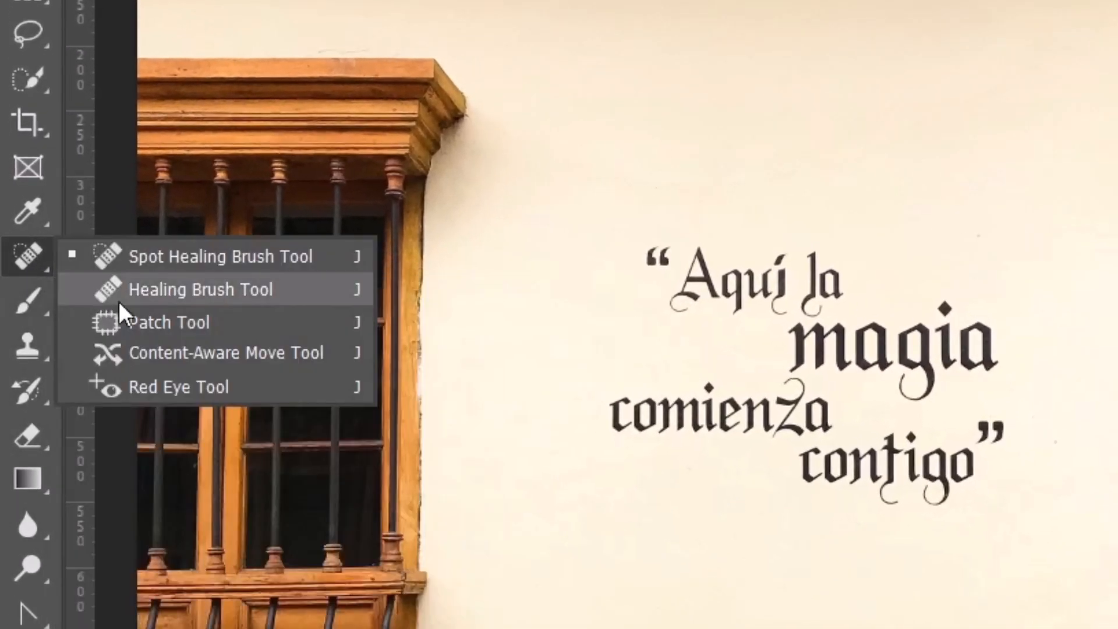
pyautogui.click(172, 292)
pyautogui.scroll(1, 488, 210)
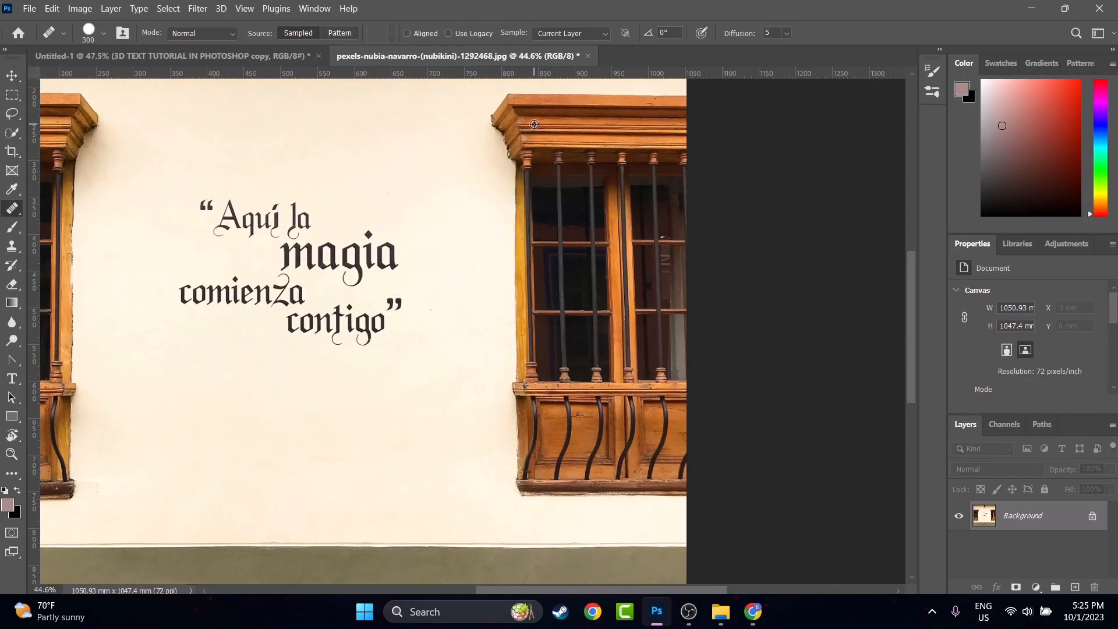
pyautogui.keyDown('alt'); pyautogui.click(534, 124); pyautogui.keyUp('alt')
pyautogui.keyDown('alt'); pyautogui.click(304, 218); pyautogui.keyUp('alt')
pyautogui.click(458, 180)
pyautogui.click(347, 170)
pyautogui.click(345, 411)
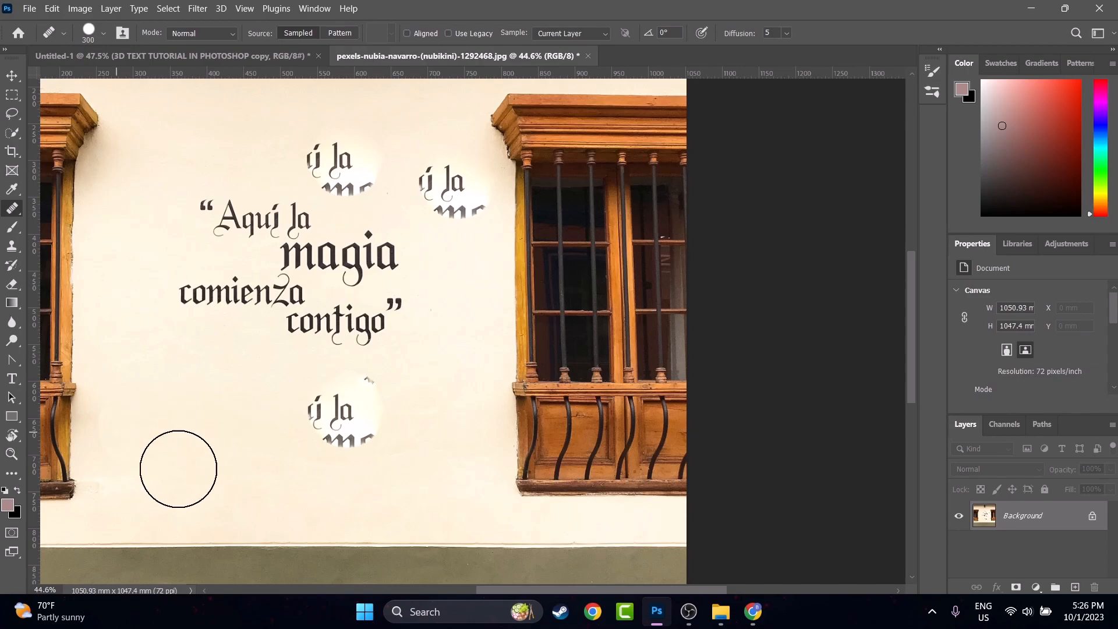
# - Heal over the copied lettering below the quote using clean wall as the Healing Brush source
pyautogui.click(363, 401)
pyautogui.moveTo(363, 402)
pyautogui.mouseDown()
pyautogui.moveTo(330, 401)
pyautogui.moveTo(323, 429)
pyautogui.moveTo(348, 452)
pyautogui.moveTo(384, 413)
pyautogui.mouseUp()
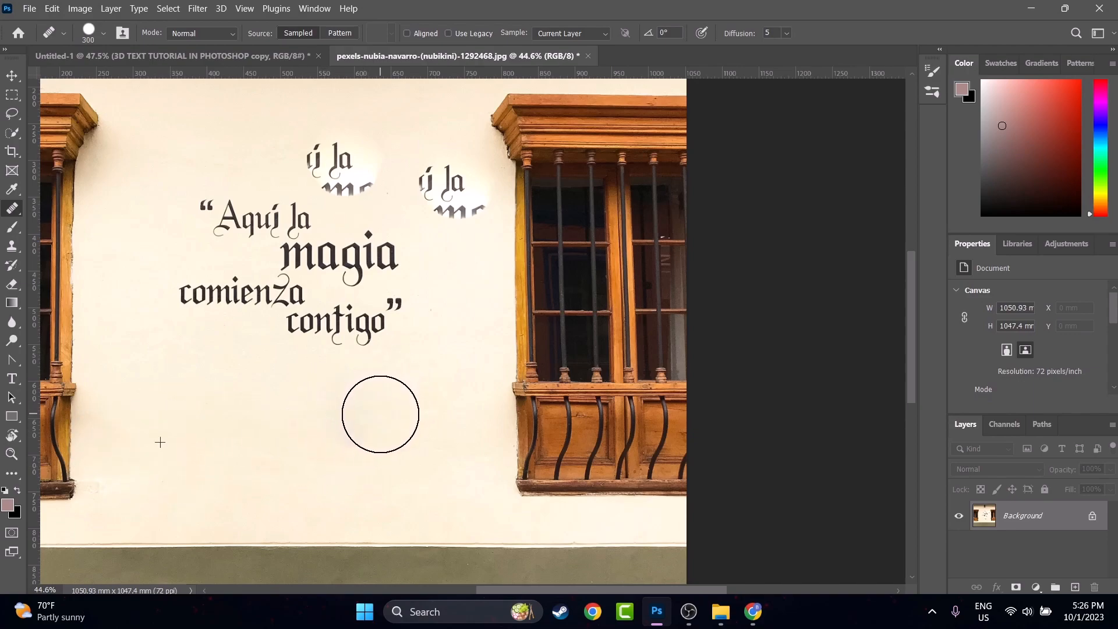
pyautogui.moveTo(365, 397); pyautogui.dragTo(345, 396)
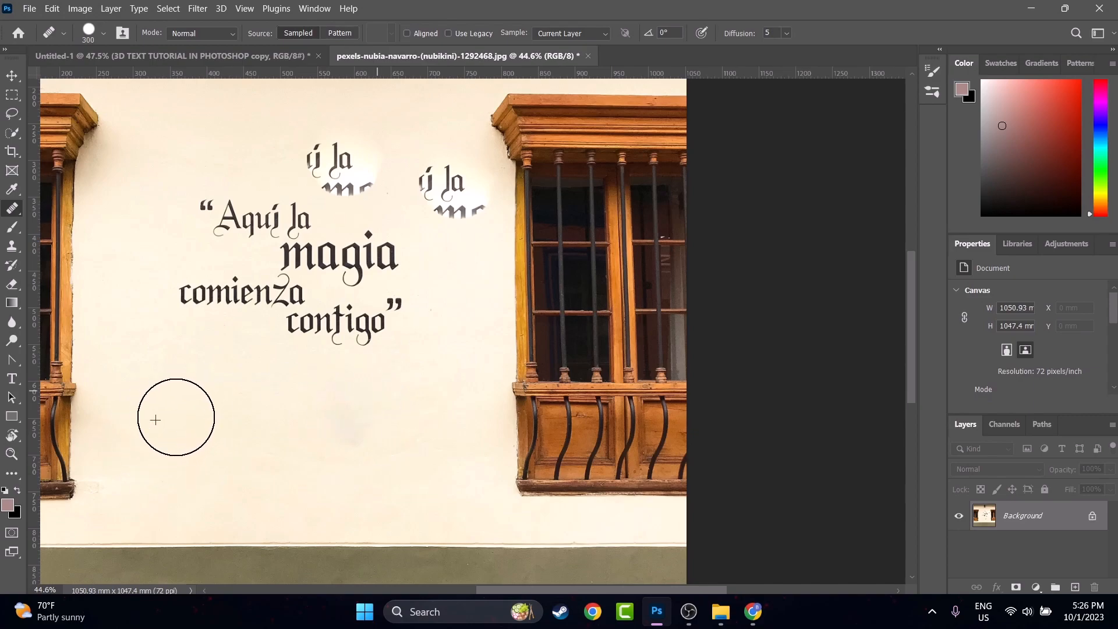
# - Sample the corner of the right window's wooden cornice and paint it onto the wall between the lamp and window
pyautogui.press('v')
pyautogui.moveTo(448, 197)
pyautogui.mouseDown()
pyautogui.moveTo(440, 357)
pyautogui.moveTo(414, 369)
pyautogui.mouseUp()
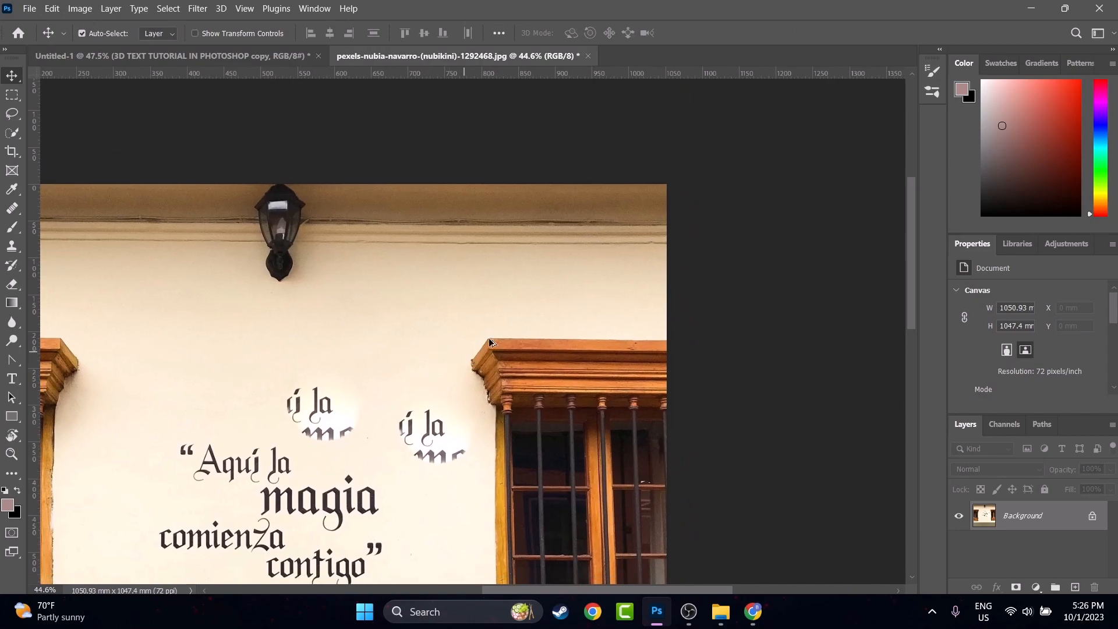
pyautogui.press('j')
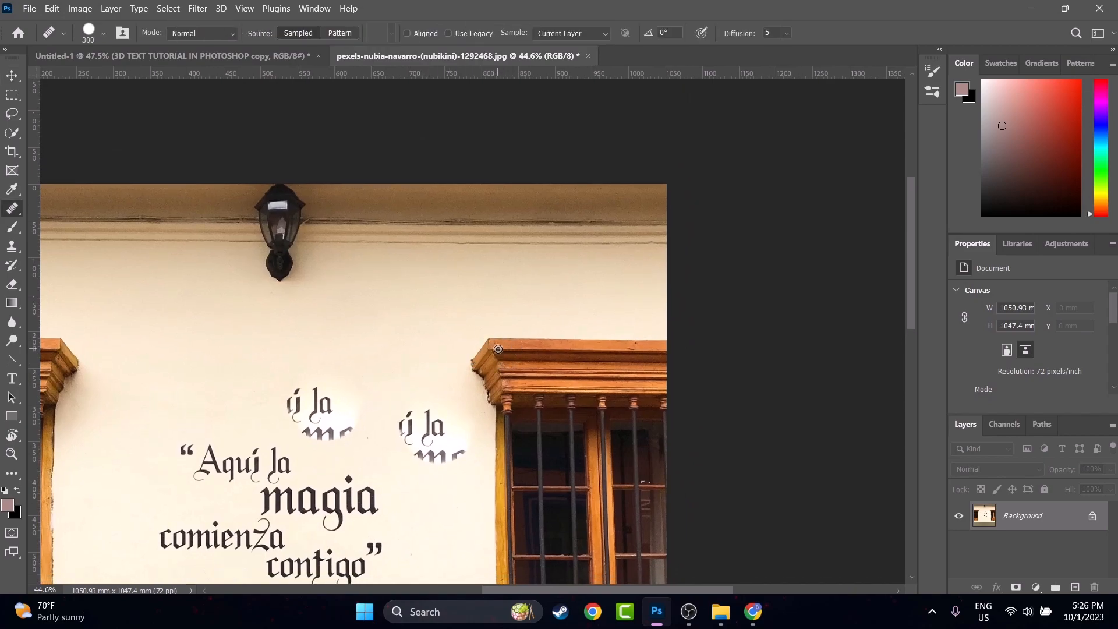
pyautogui.keyDown('alt'); pyautogui.click(489, 343); pyautogui.keyUp('alt')
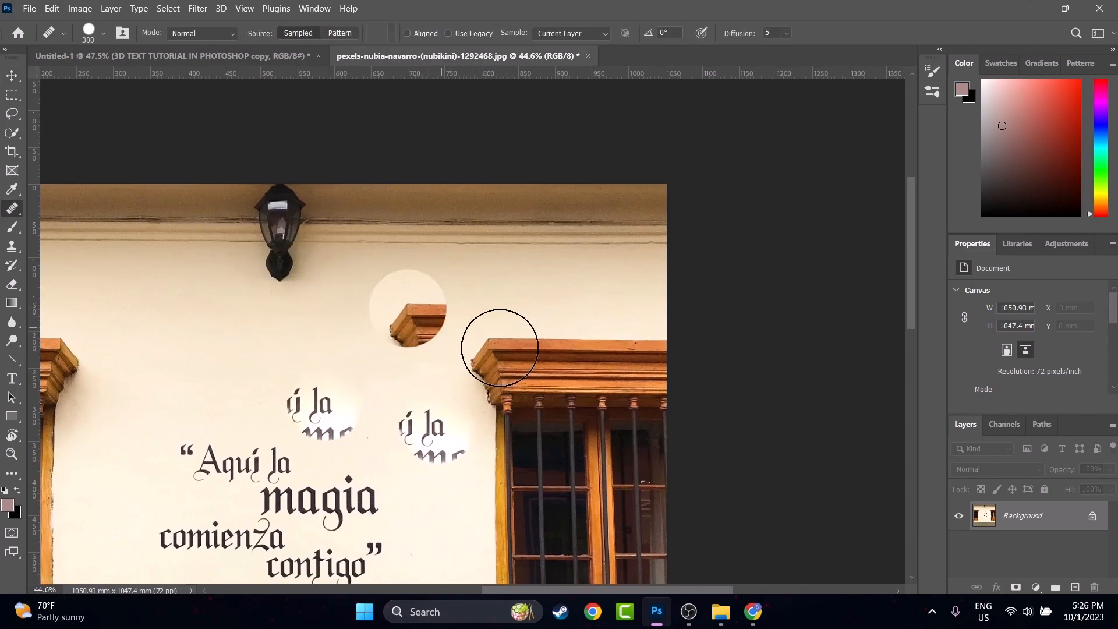
pyautogui.click(366, 282)
pyautogui.click(386, 294)
pyautogui.moveTo(452, 297); pyautogui.dragTo(352, 300)
# - Sample the middle of the right window's cornice and stamp four adjoining pieces across the painted patch, ending beneath the lamp
pyautogui.keyDown('alt'); pyautogui.click(591, 360); pyautogui.keyUp('alt')
pyautogui.click(463, 303)
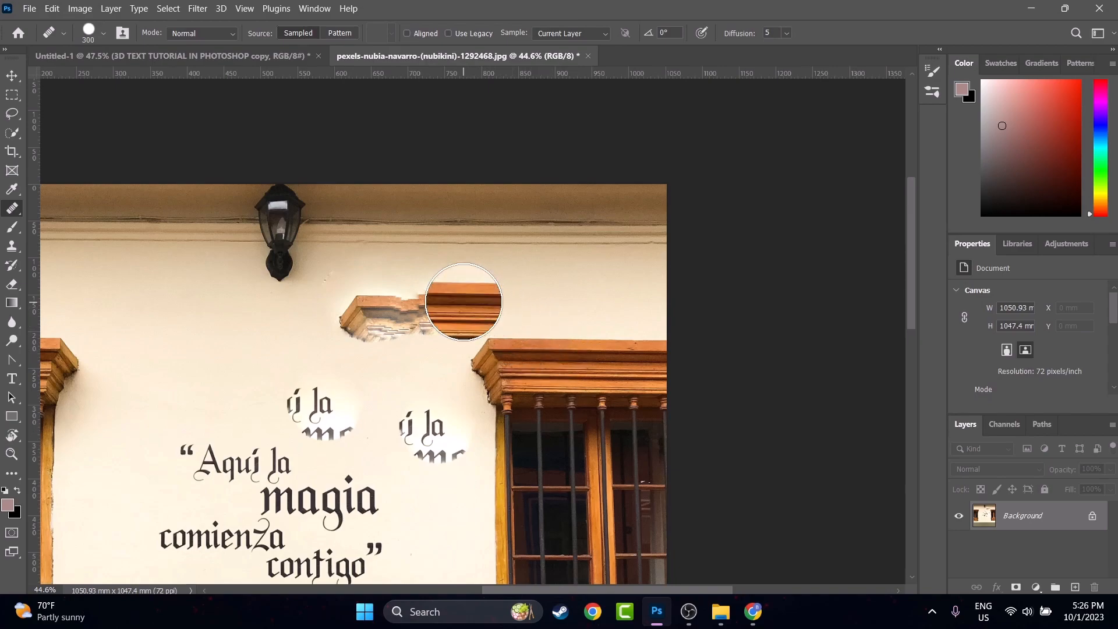
pyautogui.click(412, 305)
pyautogui.click(358, 305)
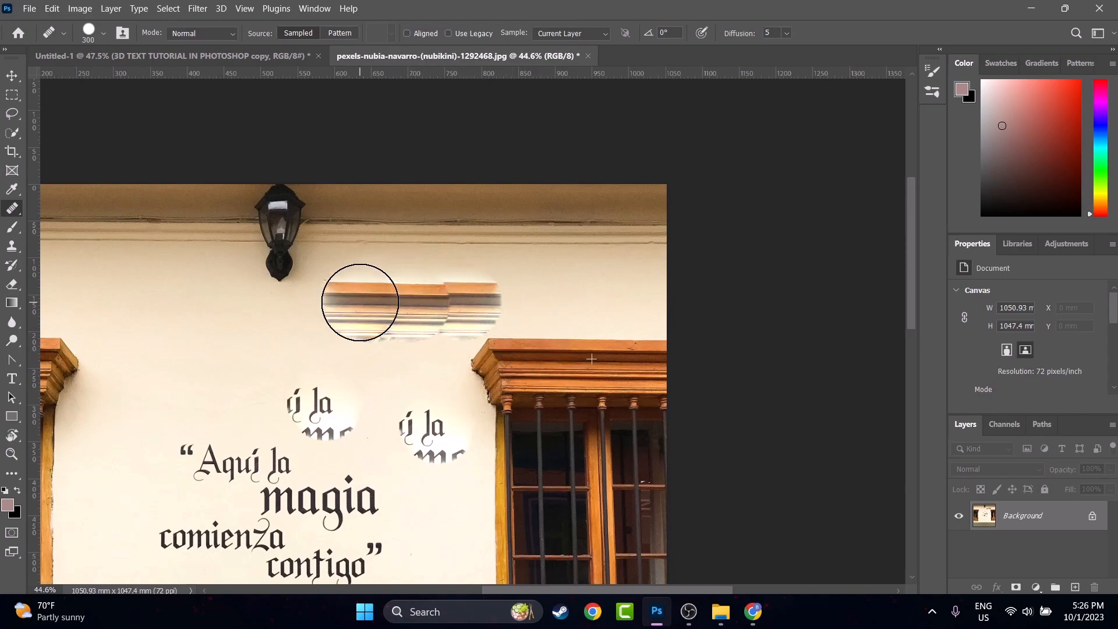
pyautogui.click(309, 303)
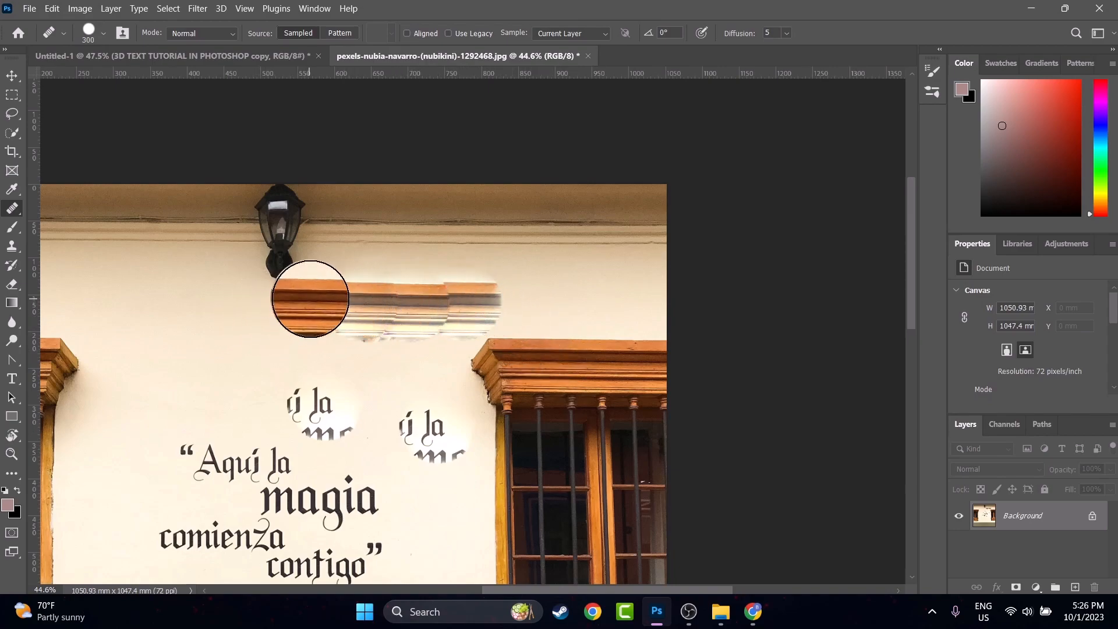
# - Set the Healing Brush size to 5000 px and its spacing to 1000%
pyautogui.click(104, 34)
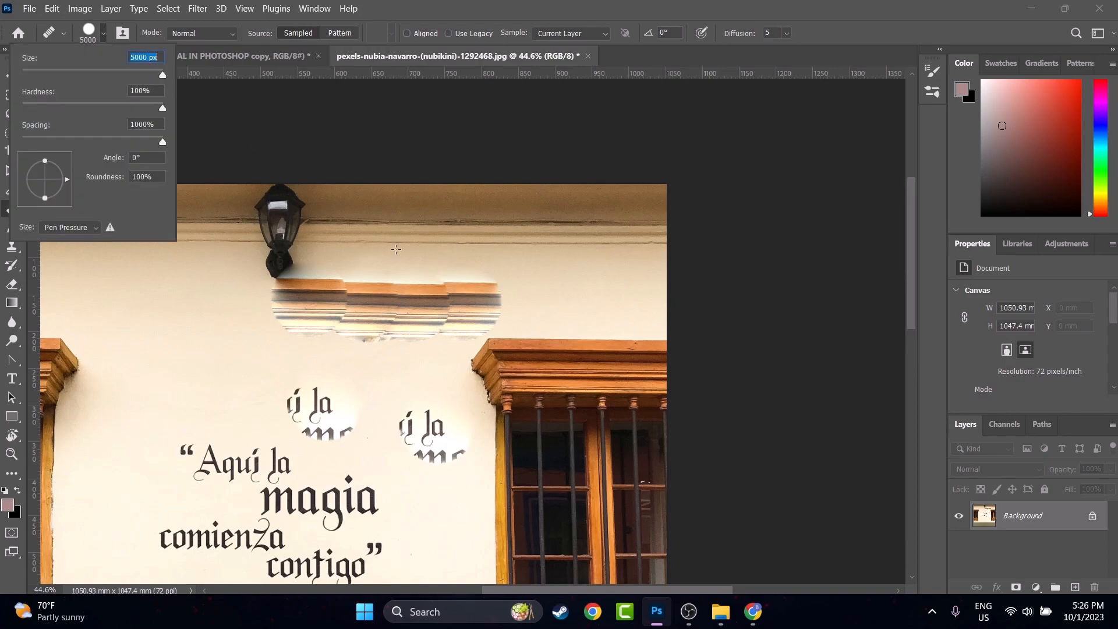
pyautogui.click(463, 276)
# - Undo the last cornice piece stamped beneath the lamp and return to the Healing Brush
pyautogui.press('v')
pyautogui.scroll(-3, 504, 337)
pyautogui.hotkey('ctrl', 'z')
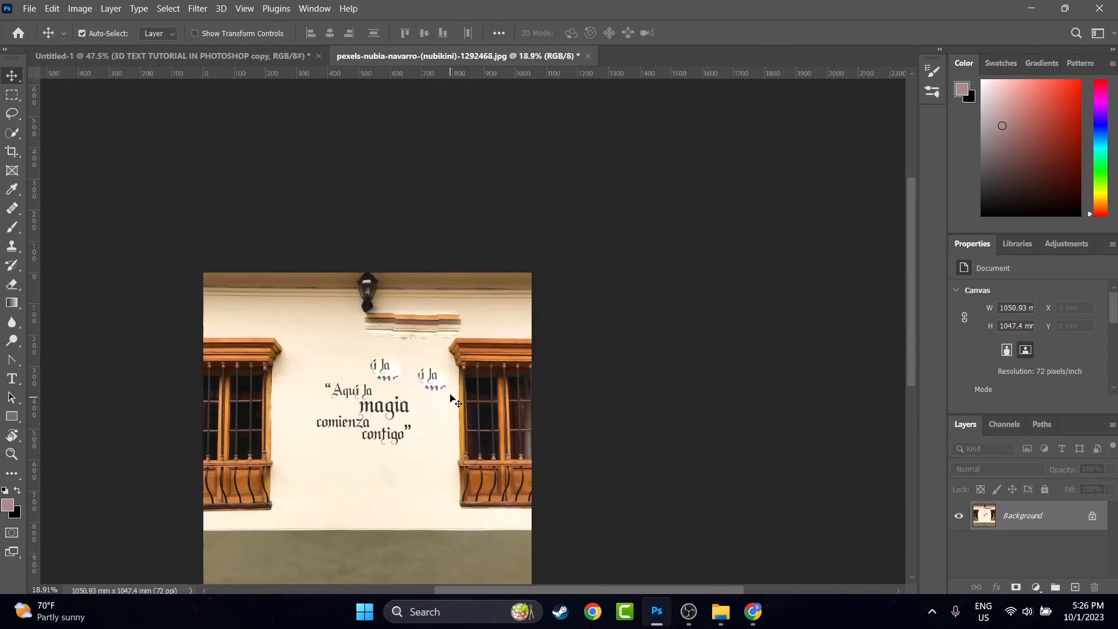
pyautogui.press('j')
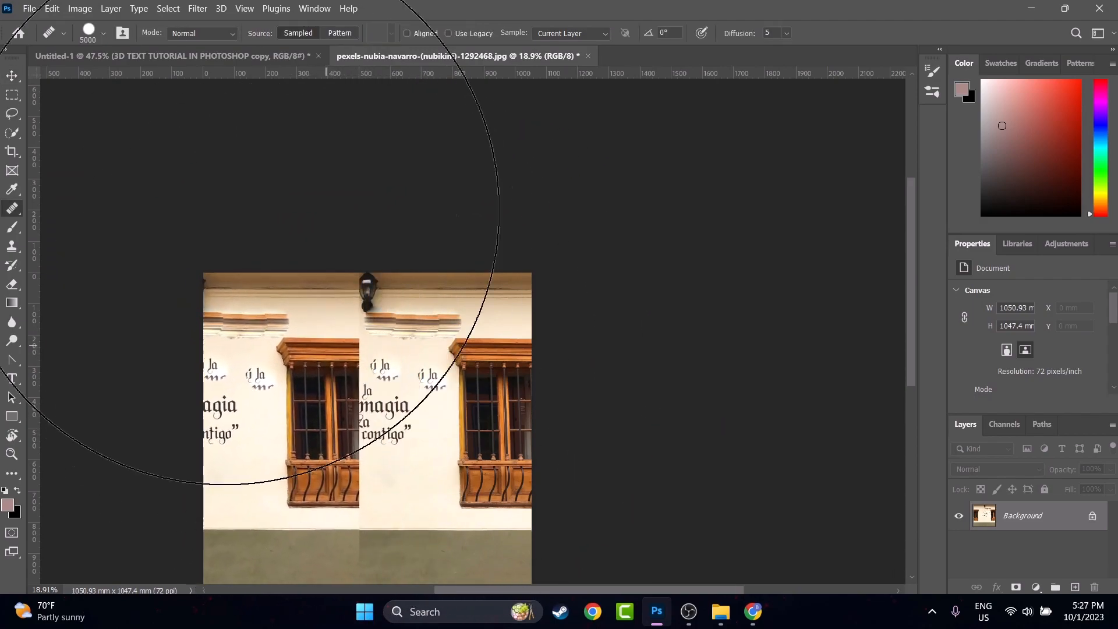
# - Set the Healing Brush size to 500 px and paint the sampled cornice across the wall between the two windows
pyautogui.click(103, 33)
pyautogui.write('m')
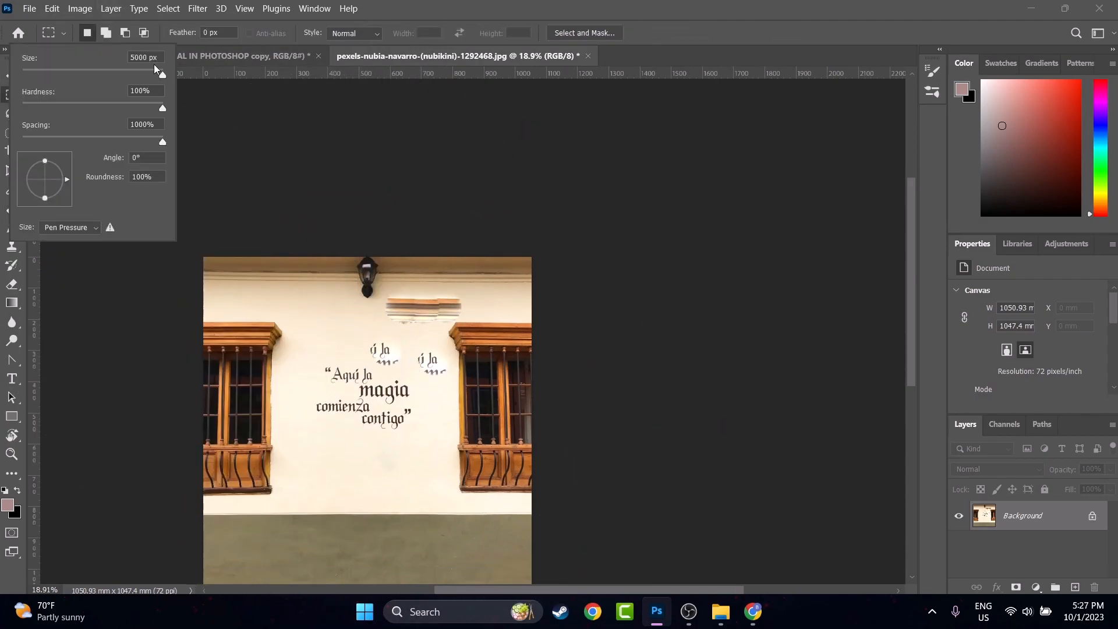
pyautogui.write('500')
pyautogui.press('Return')
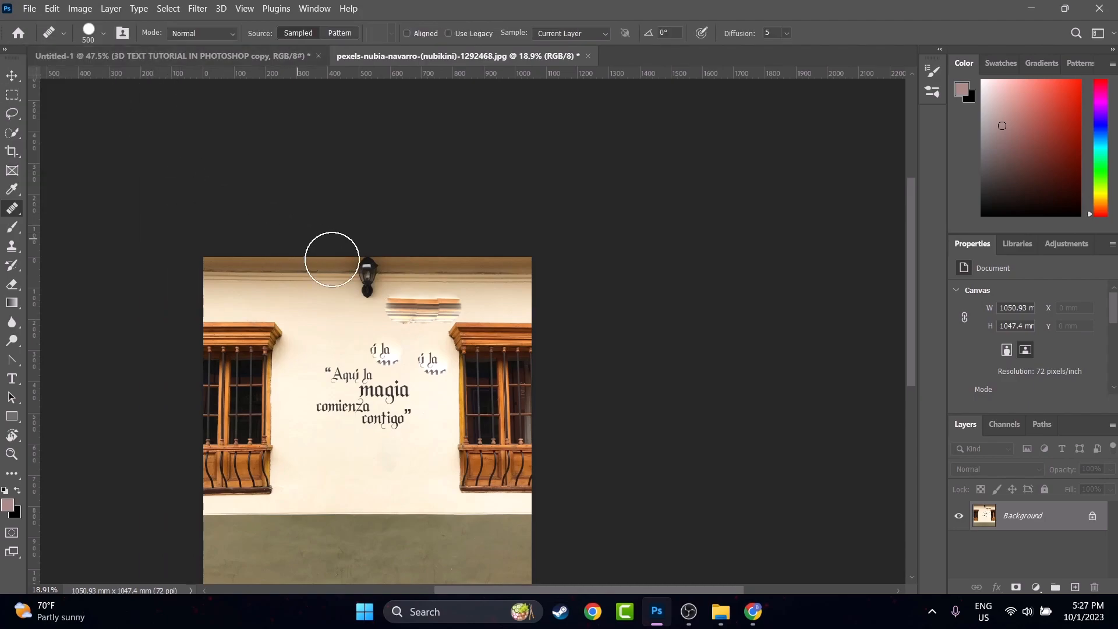
pyautogui.scroll(3, 402, 336)
pyautogui.moveTo(492, 326)
pyautogui.mouseDown()
pyautogui.moveTo(209, 327)
pyautogui.moveTo(244, 333)
pyautogui.moveTo(208, 322)
pyautogui.moveTo(360, 332)
pyautogui.mouseUp()
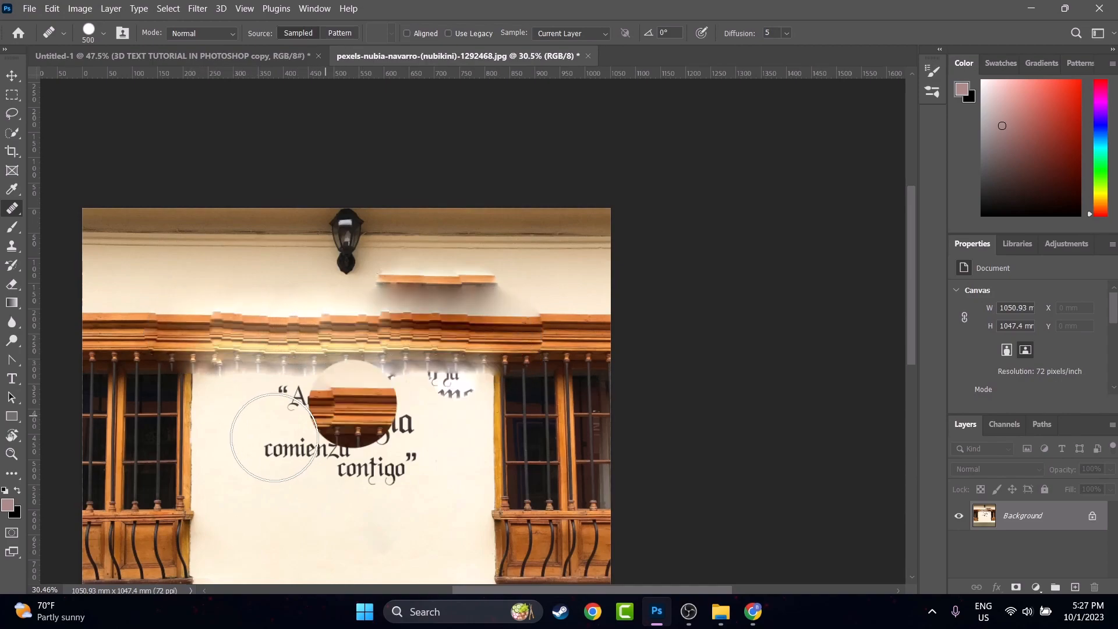
# - Paint over the cornice band between the windows, the cornice patch near the lamp and all the lettering with the Spot Healing Brush
pyautogui.rightClick(17, 206)
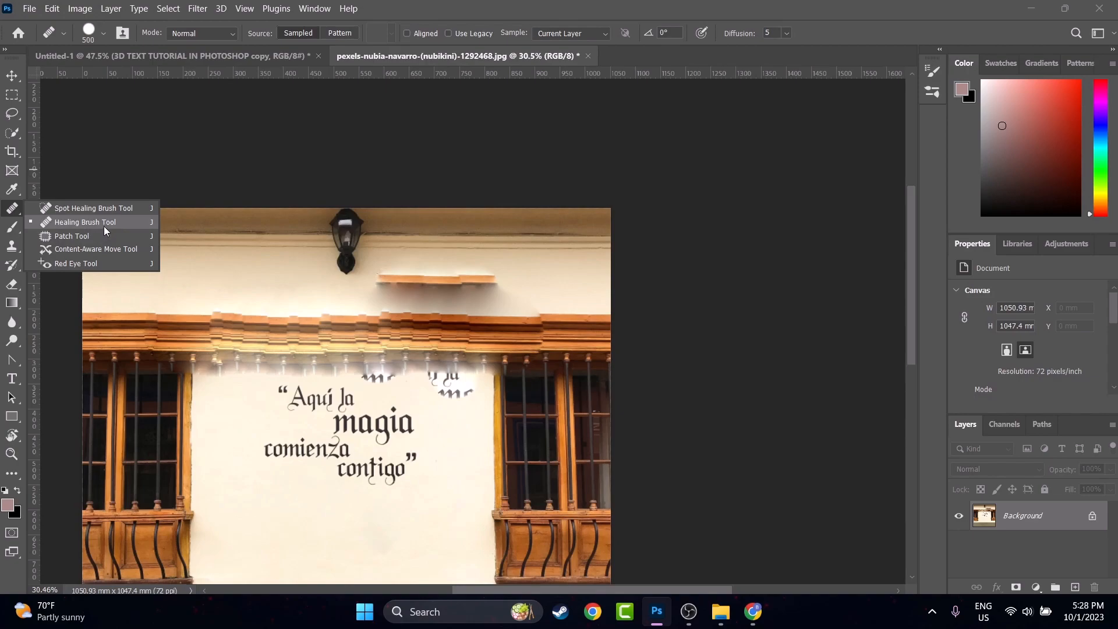
pyautogui.click(69, 211)
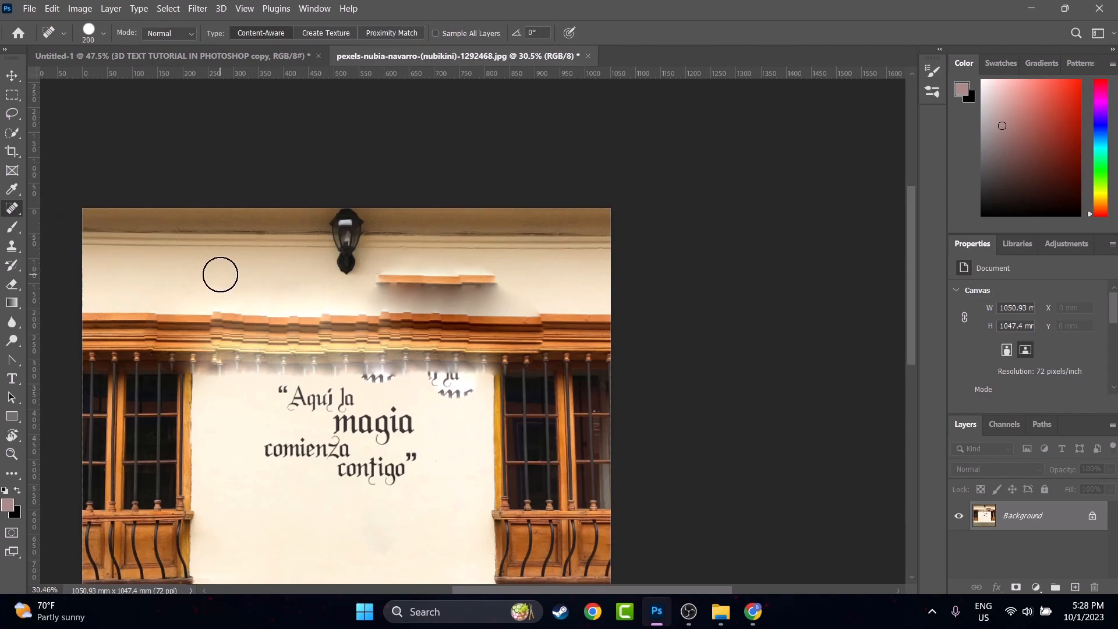
pyautogui.moveTo(231, 277)
pyautogui.mouseDown()
pyautogui.moveTo(229, 333)
pyautogui.moveTo(251, 383)
pyautogui.moveTo(299, 378)
pyautogui.moveTo(329, 348)
pyautogui.moveTo(322, 381)
pyautogui.moveTo(303, 373)
pyautogui.moveTo(337, 334)
pyautogui.moveTo(336, 355)
pyautogui.moveTo(311, 359)
pyautogui.moveTo(340, 442)
pyautogui.moveTo(294, 465)
pyautogui.moveTo(299, 396)
pyautogui.moveTo(362, 471)
pyautogui.moveTo(335, 528)
pyautogui.moveTo(381, 435)
pyautogui.moveTo(349, 400)
pyautogui.moveTo(362, 390)
pyautogui.moveTo(347, 389)
pyautogui.moveTo(338, 473)
pyautogui.moveTo(371, 402)
pyautogui.mouseUp()
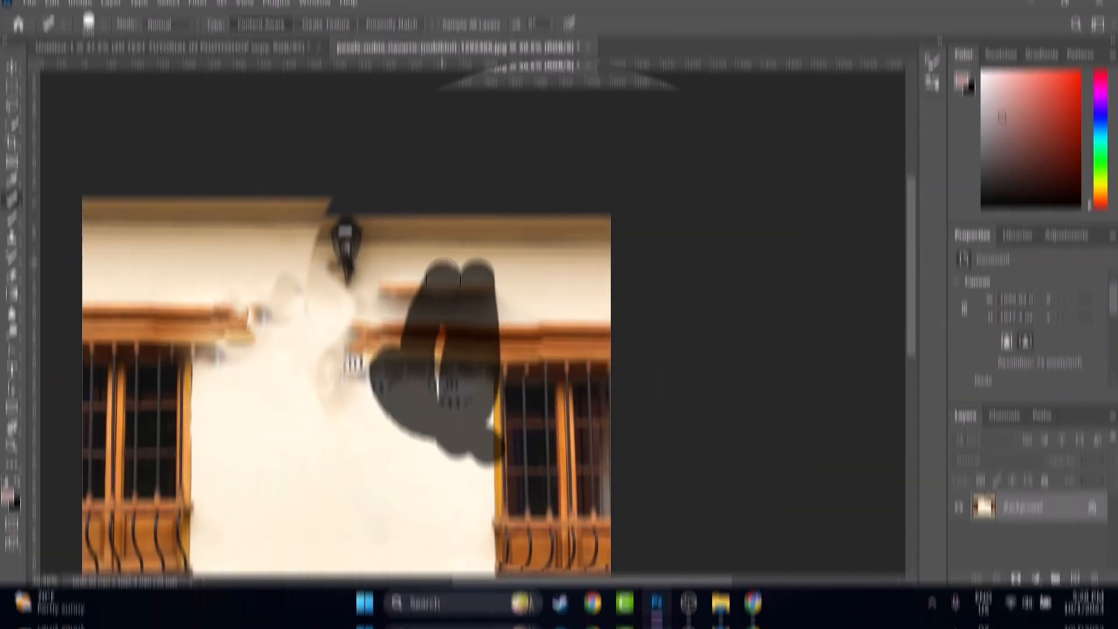
pyautogui.moveTo(454, 378)
pyautogui.mouseDown()
pyautogui.moveTo(434, 259)
pyautogui.moveTo(320, 322)
pyautogui.moveTo(382, 377)
pyautogui.moveTo(325, 379)
pyautogui.moveTo(383, 324)
pyautogui.mouseUp()
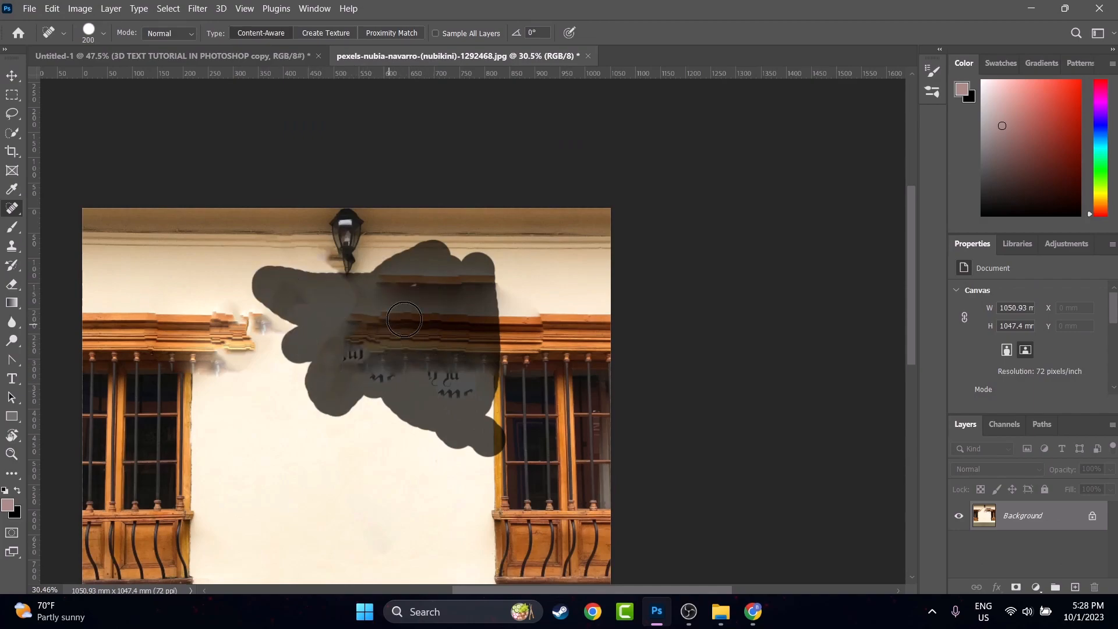
pyautogui.moveTo(56, 232); pyautogui.dragTo(52, 230)
pyautogui.rightClick(14, 215)
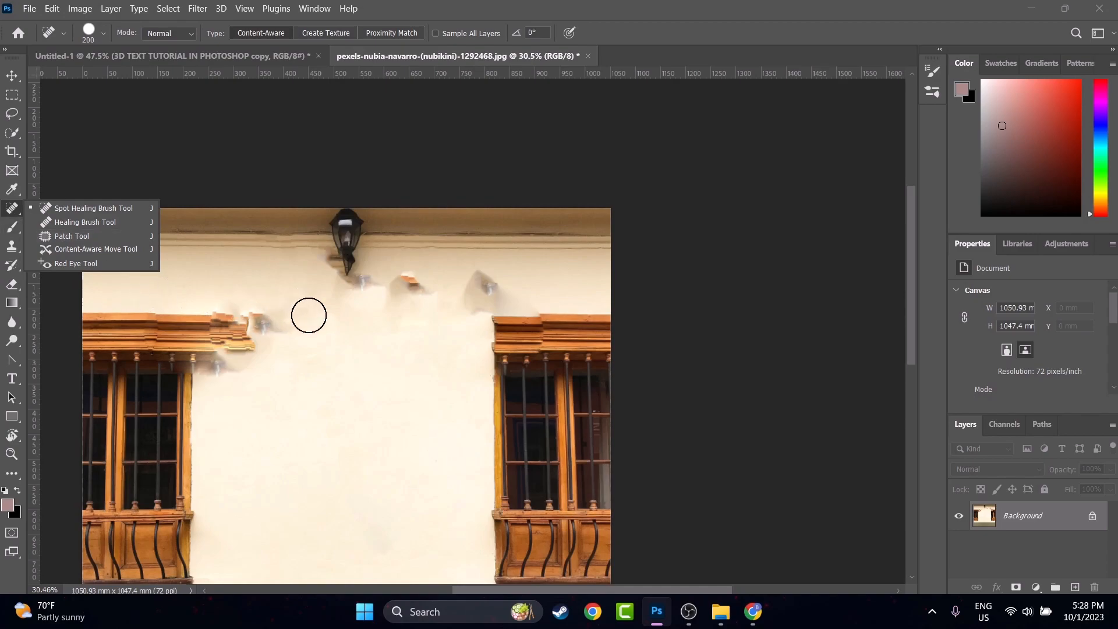
pyautogui.click(309, 315)
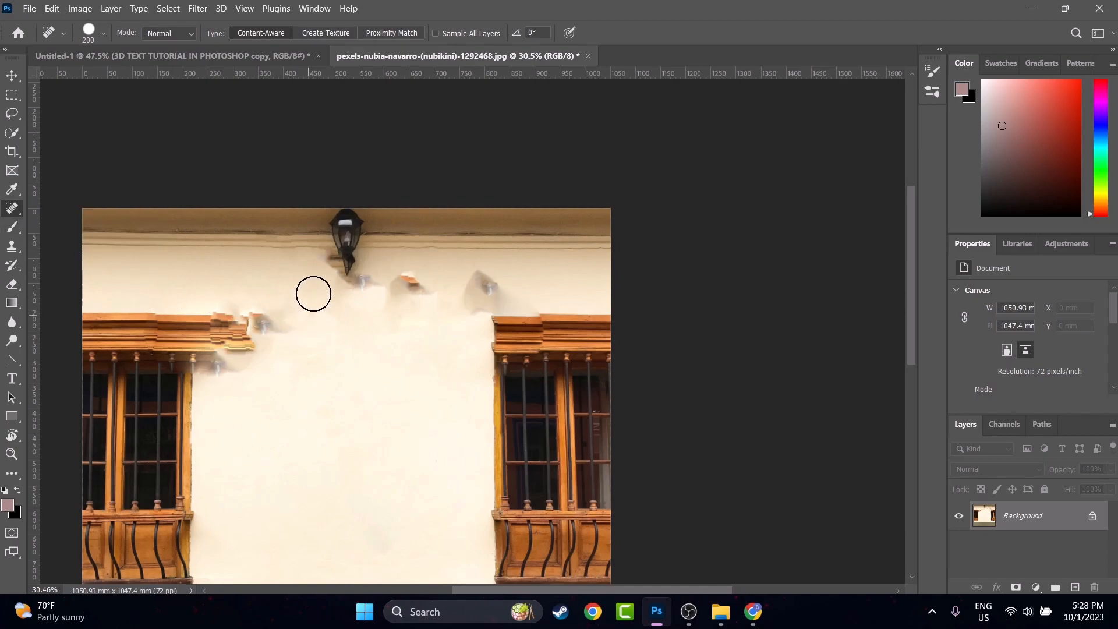
pyautogui.rightClick(21, 210)
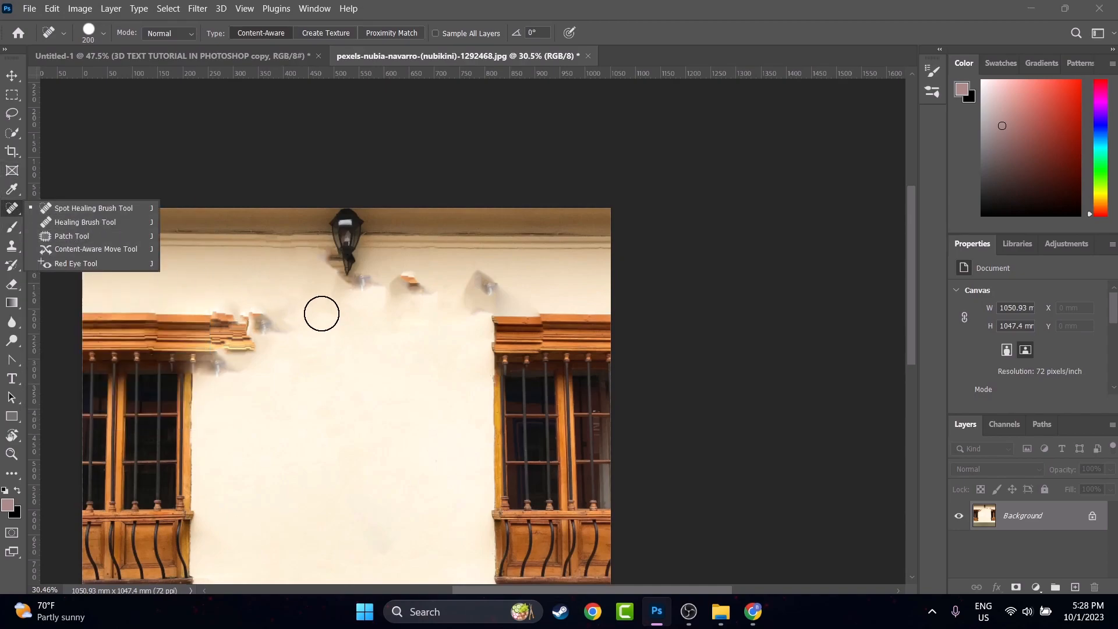
# - Sample the right window's cornice with the Healing Brush and stamp two overlapping pieces extending it onto the wall toward the left window
pyautogui.rightClick(11, 208)
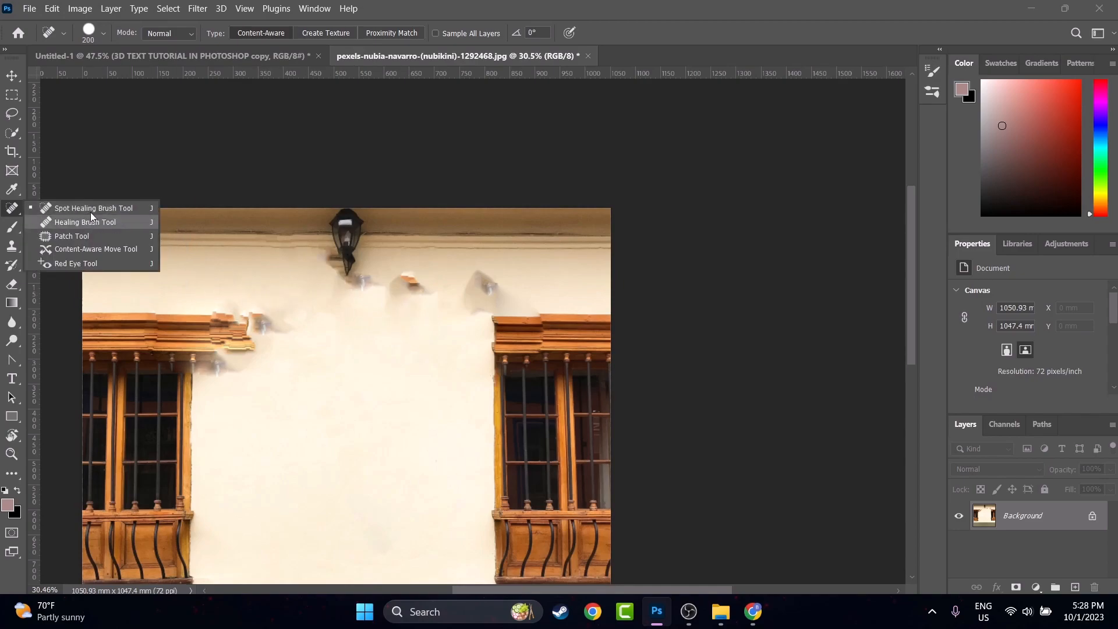
pyautogui.click(92, 221)
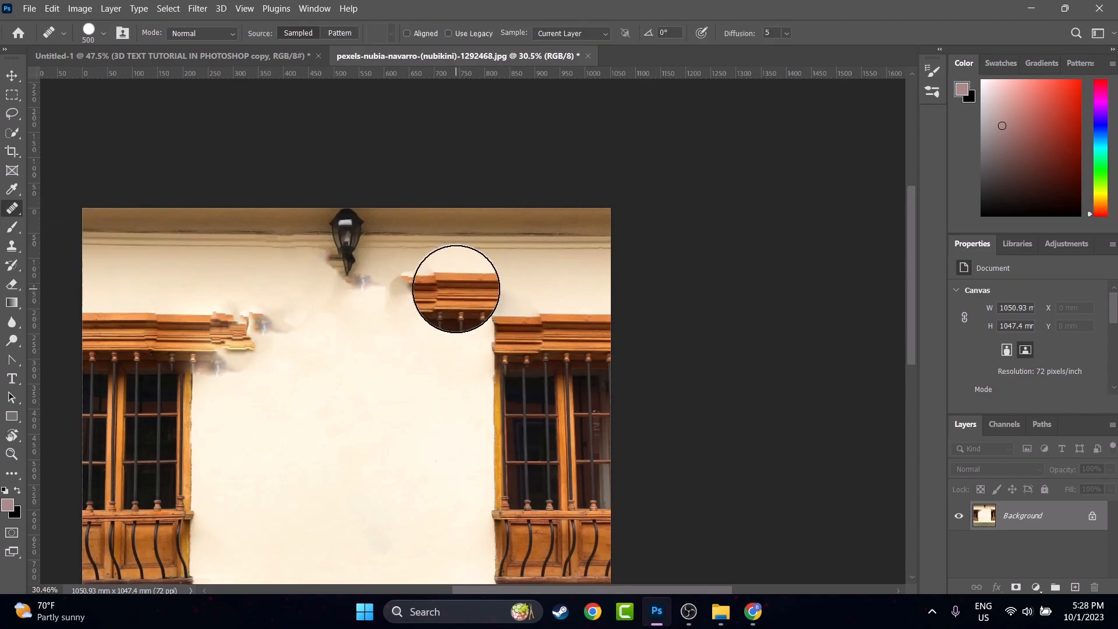
pyautogui.keyDown('alt'); pyautogui.click(454, 285); pyautogui.keyUp('alt')
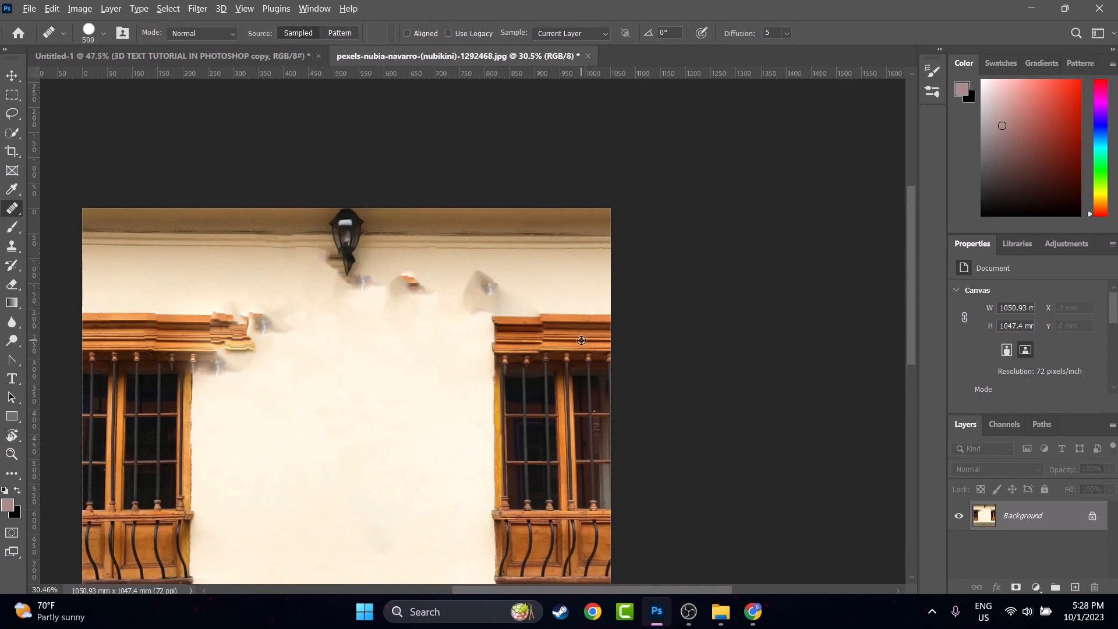
pyautogui.keyDown('alt'); pyautogui.click(565, 329); pyautogui.keyUp('alt')
pyautogui.click(474, 323)
pyautogui.click(432, 322)
pyautogui.click(385, 350)
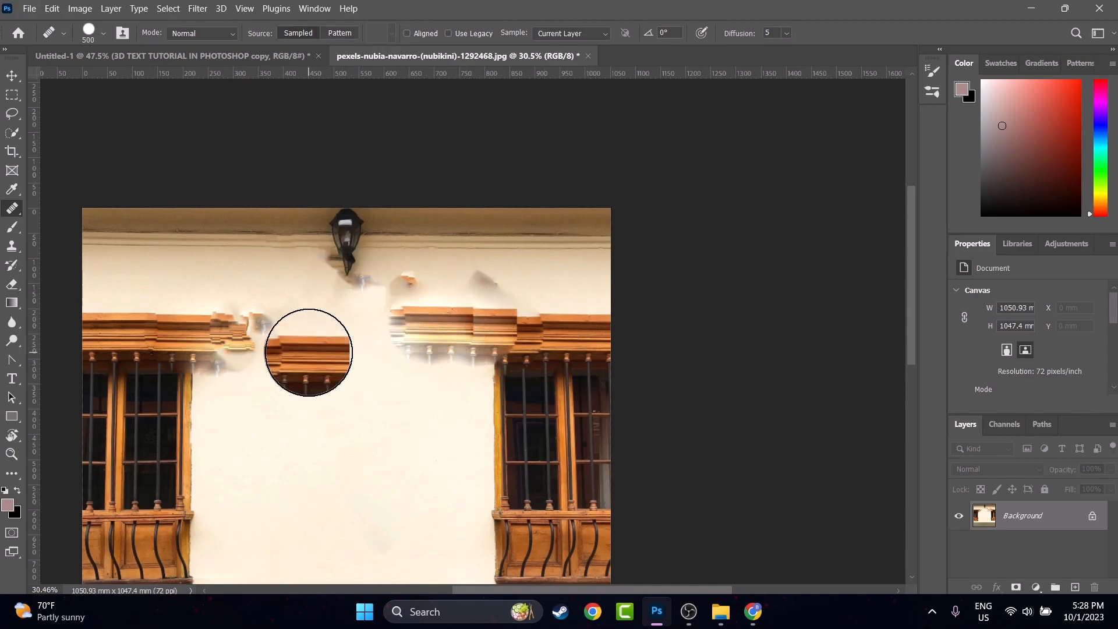
pyautogui.moveTo(209, 425)
pyautogui.mouseDown()
pyautogui.moveTo(295, 274)
pyautogui.moveTo(309, 272)
pyautogui.moveTo(361, 317)
pyautogui.mouseUp()
pyautogui.scroll(-3, 394, 299)
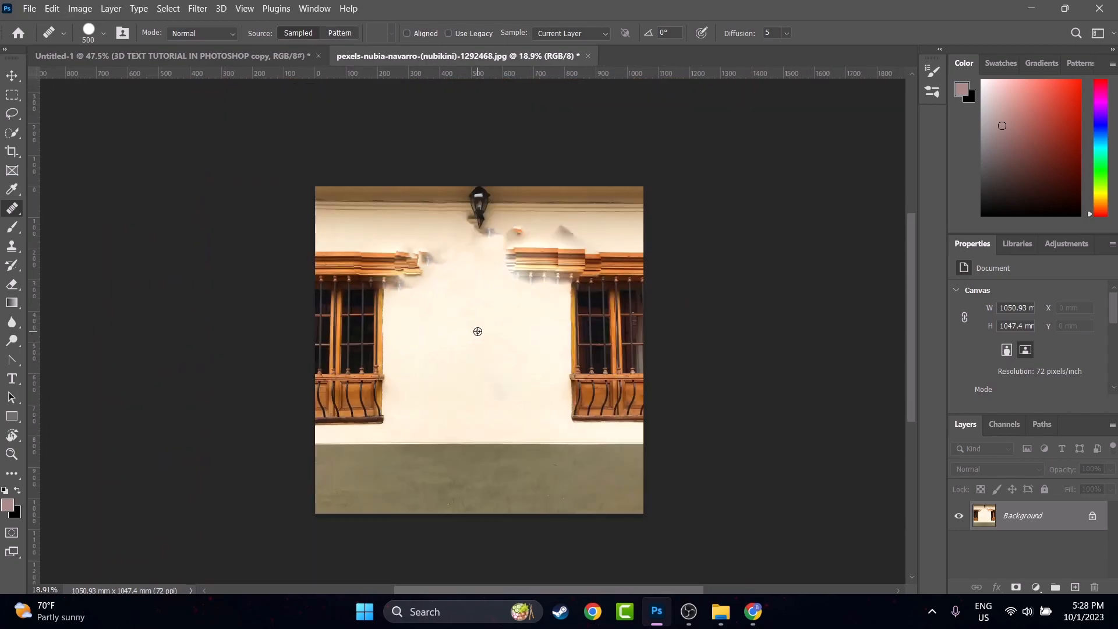